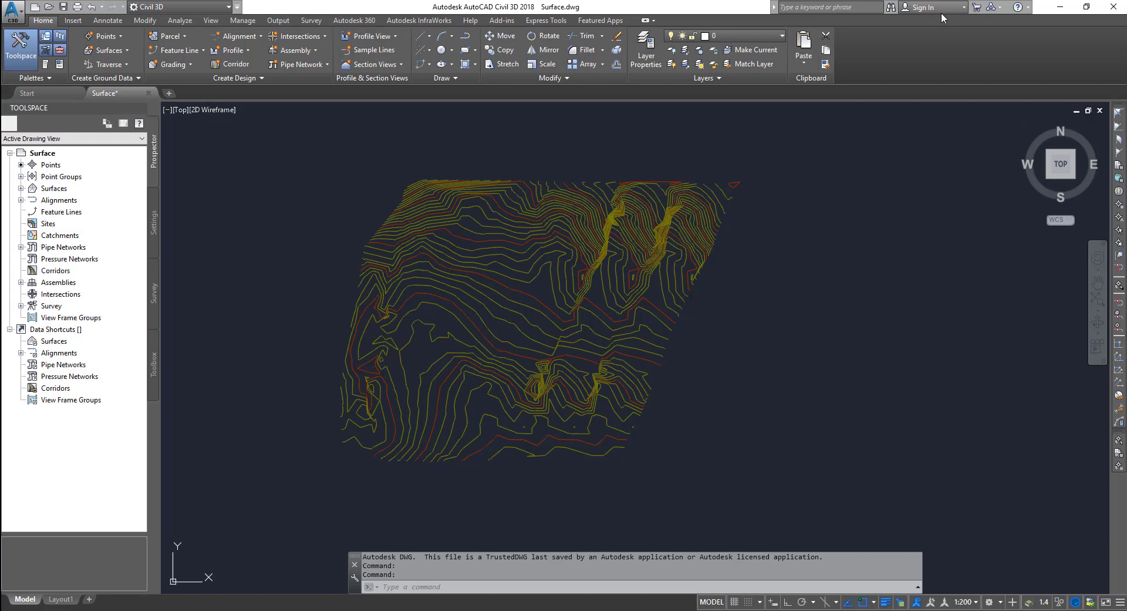
- Start a polyline with PL and draw the pond outline's first straight edge over the contours
{"action": "scroll", "coordinate": [479, 253], "scroll_direction": "up", "scroll_amount": 5}
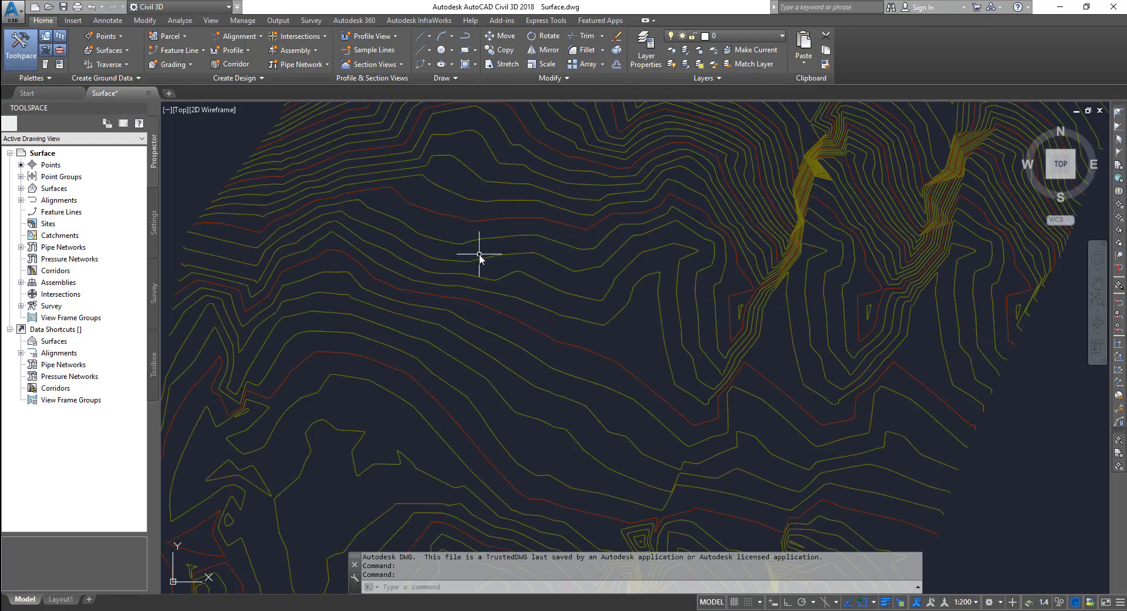
{"action": "scroll", "coordinate": [479, 254], "scroll_direction": "down", "scroll_amount": 5}
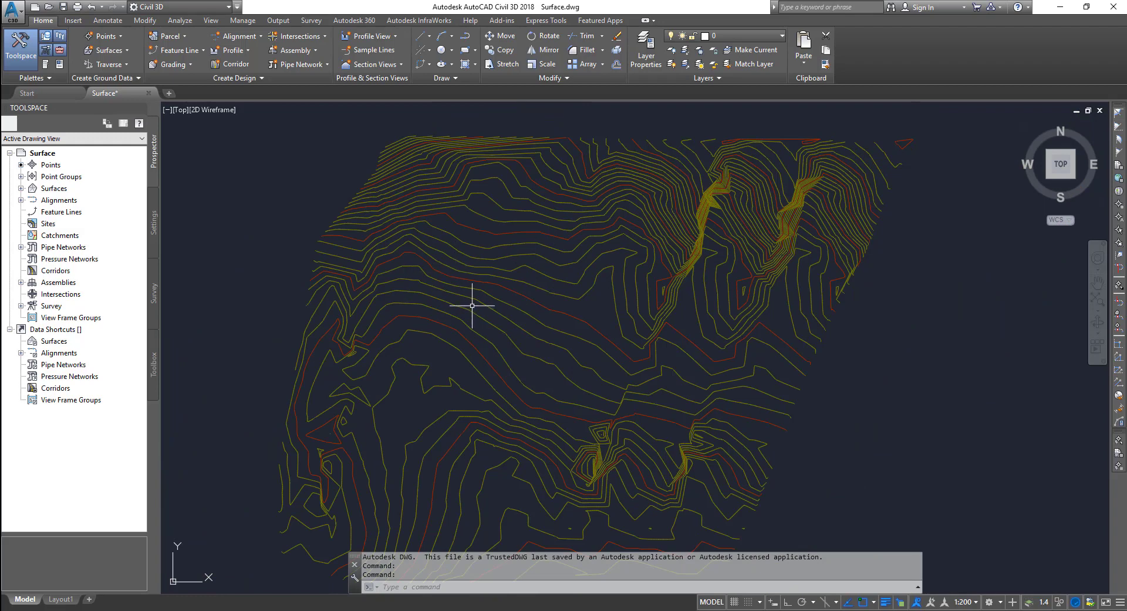
{"action": "mouse_move", "coordinate": [472, 297]}
{"action": "mouse_move", "coordinate": [507, 245]}
{"action": "mouse_move", "coordinate": [516, 274]}
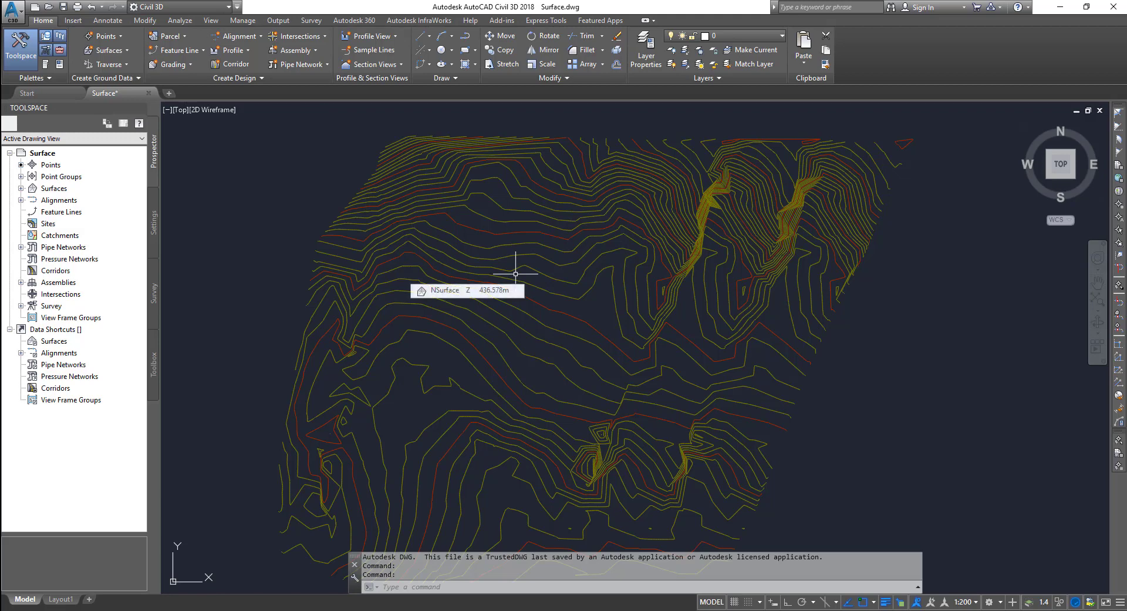
{"action": "type", "text": "pl"}
{"action": "key", "text": "Return"}
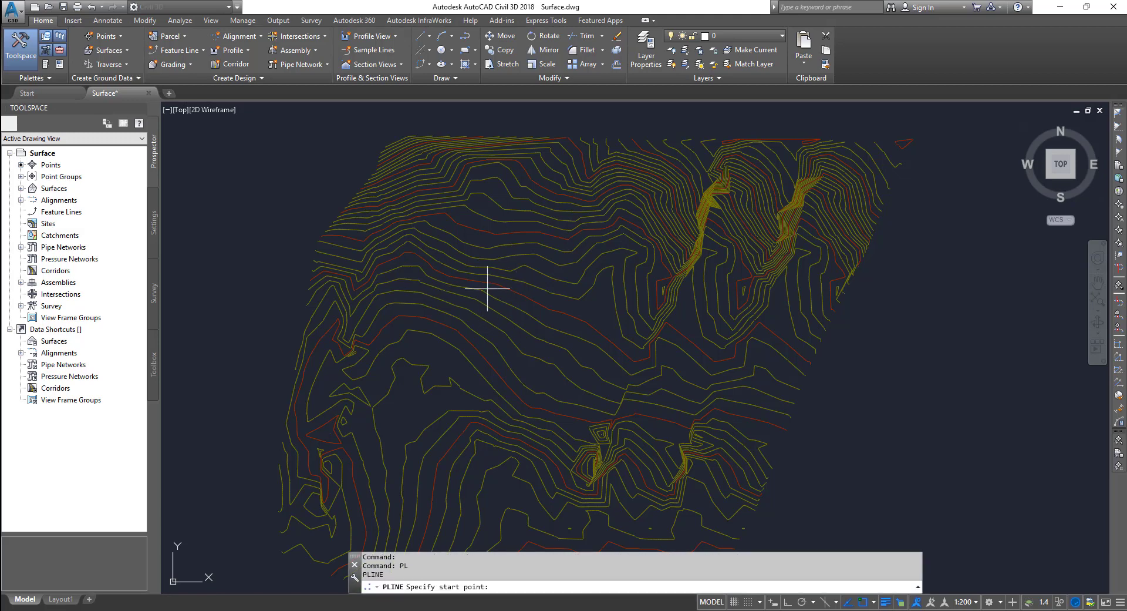
{"action": "left_click", "coordinate": [515, 220]}
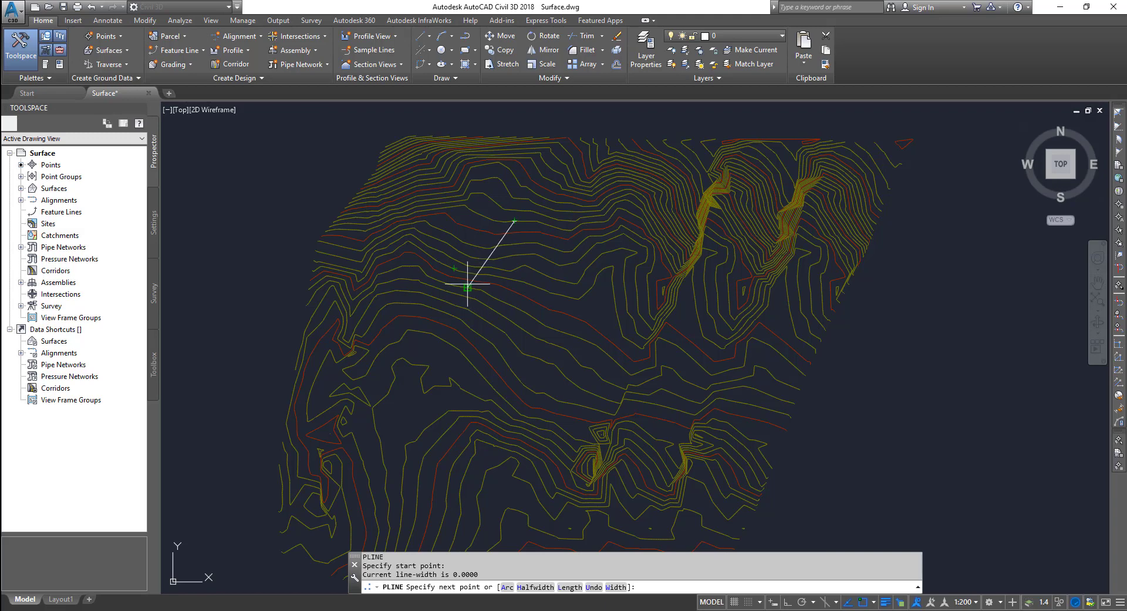
{"action": "left_click", "coordinate": [468, 287]}
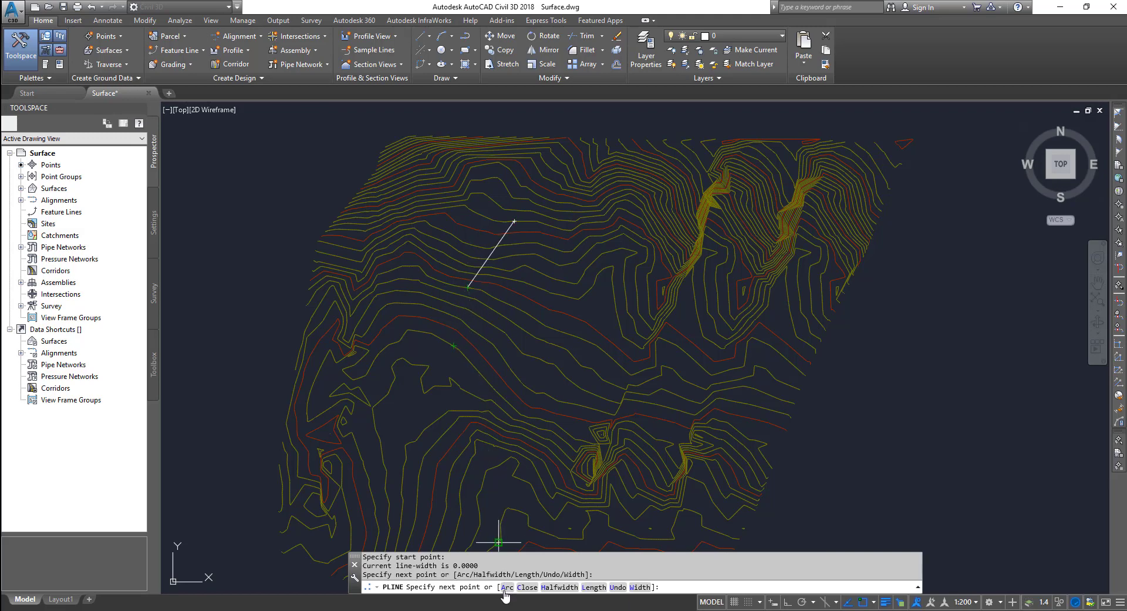
- Add two arc segments on the lower left, then two straight edges, and close the outline
{"action": "type", "text": "A"}
{"action": "key", "text": "Return"}
{"action": "left_click", "coordinate": [491, 341]}
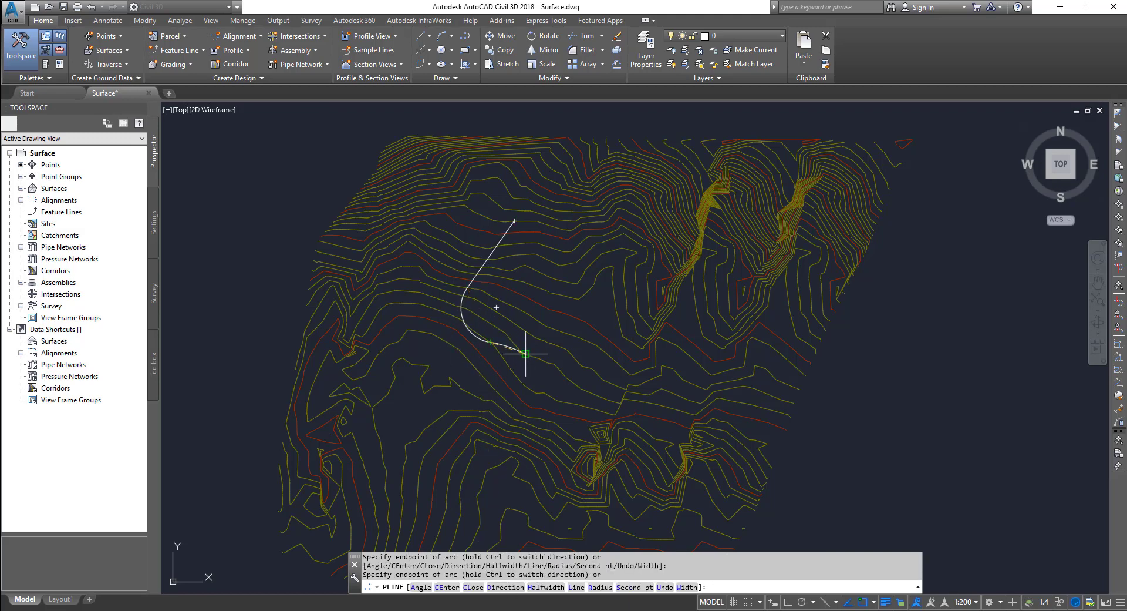
{"action": "left_click", "coordinate": [578, 354]}
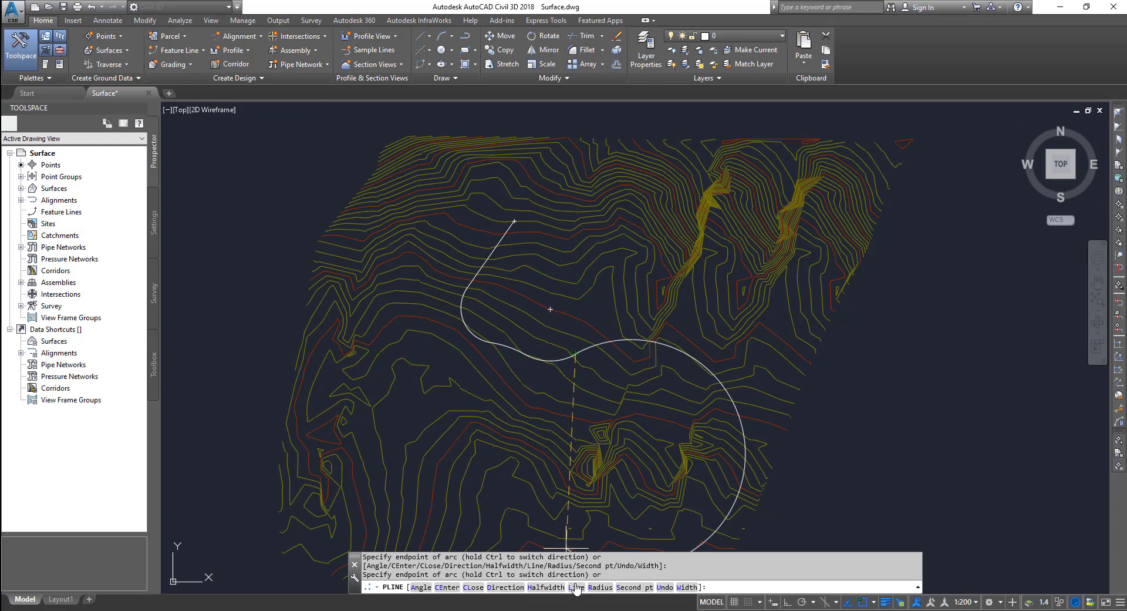
{"action": "type", "text": "L"}
{"action": "key", "text": "Return"}
{"action": "left_click", "coordinate": [624, 274]}
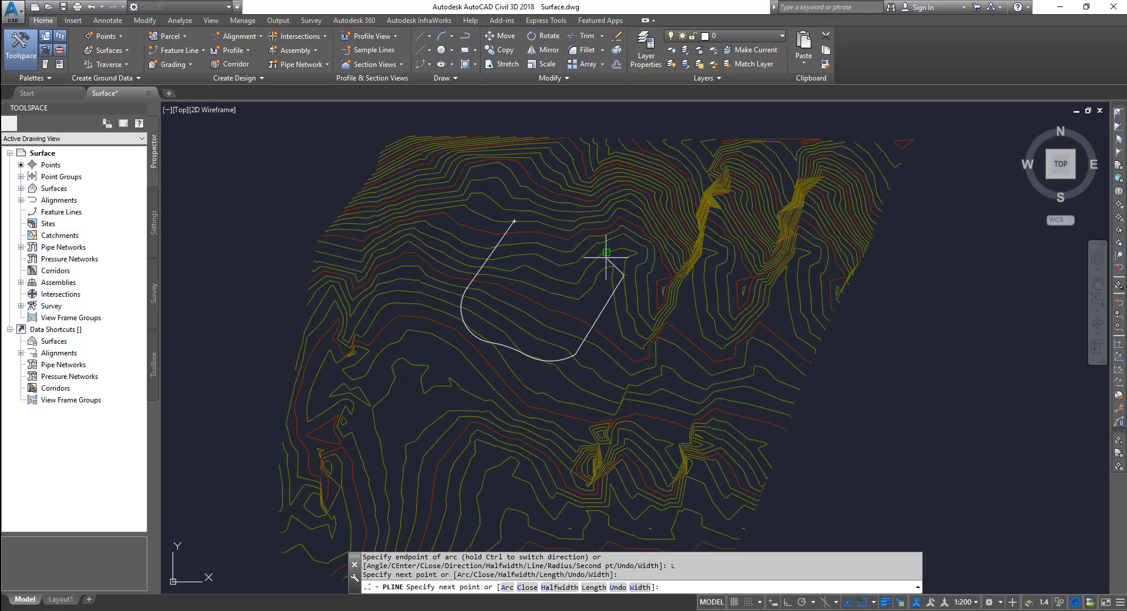
{"action": "left_click", "coordinate": [588, 242]}
{"action": "type", "text": "c"}
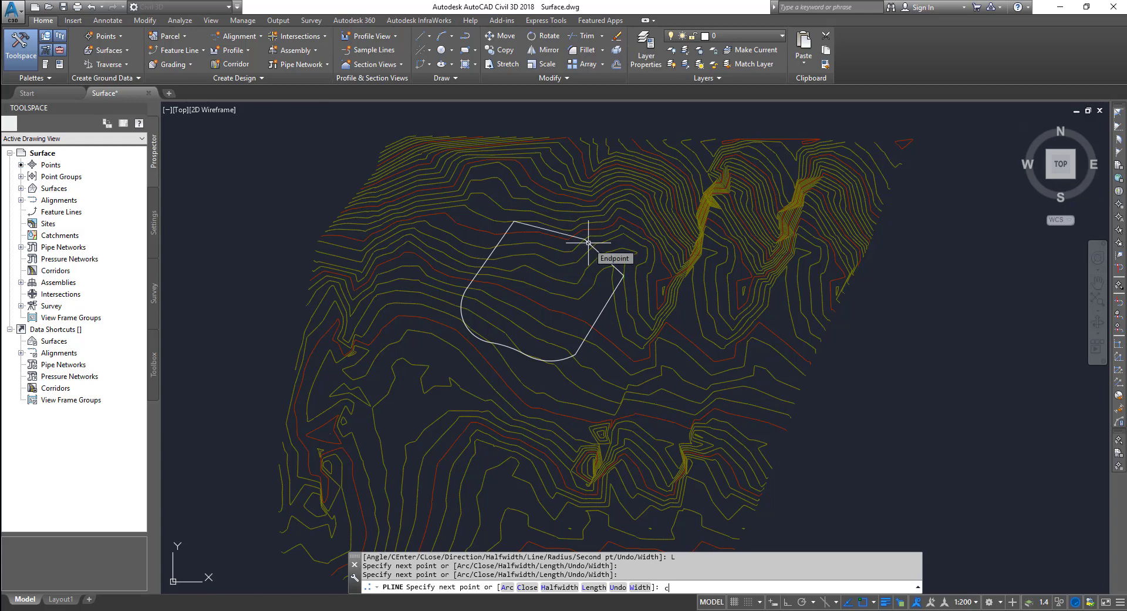
{"action": "key", "text": "Return"}
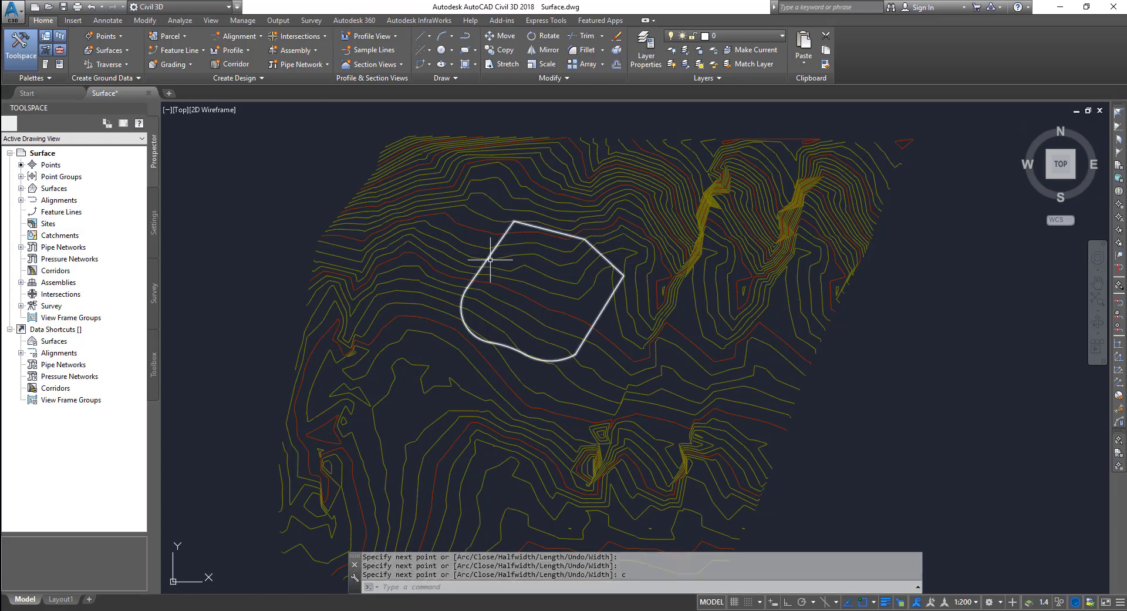
- Create feature lines from objects, selecting the pond polyline
{"action": "left_click", "coordinate": [172, 52]}
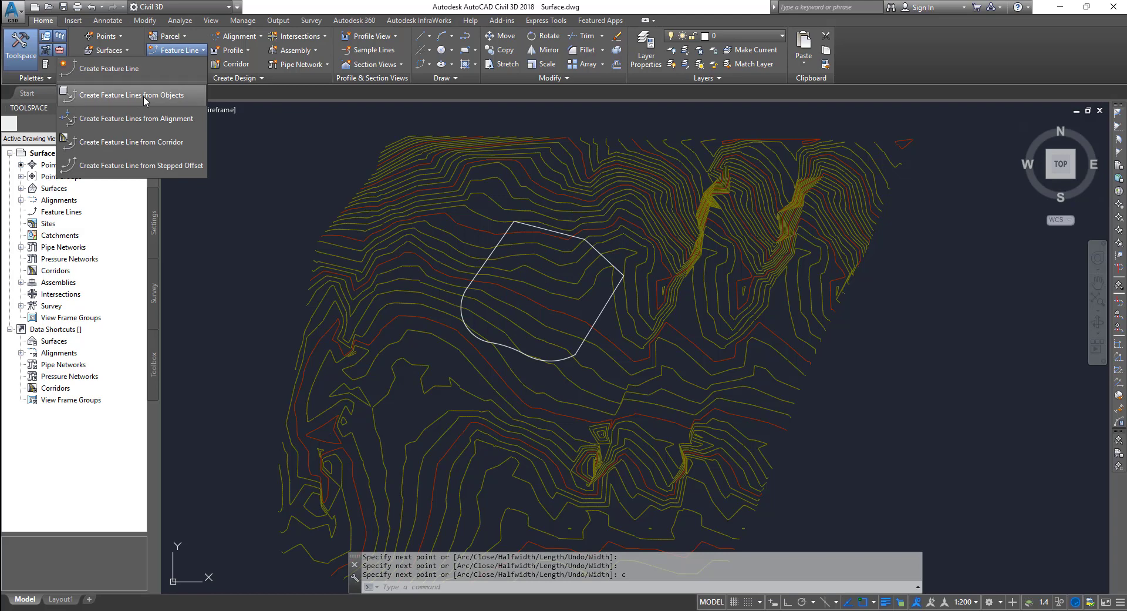
{"action": "left_click", "coordinate": [143, 96]}
{"action": "left_click", "coordinate": [173, 51]}
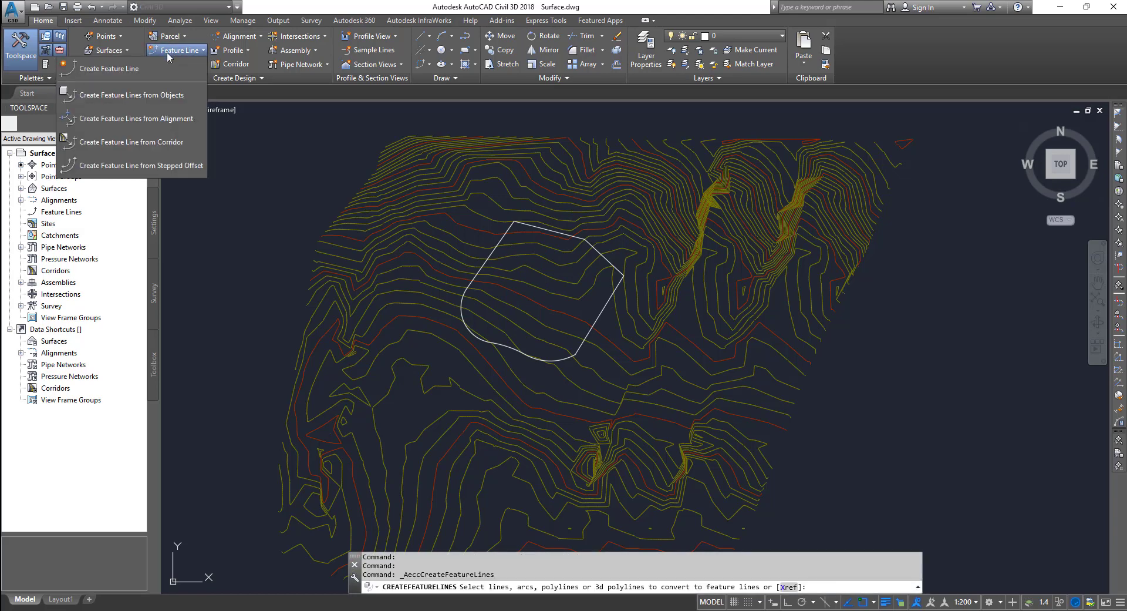
{"action": "left_click", "coordinate": [137, 99]}
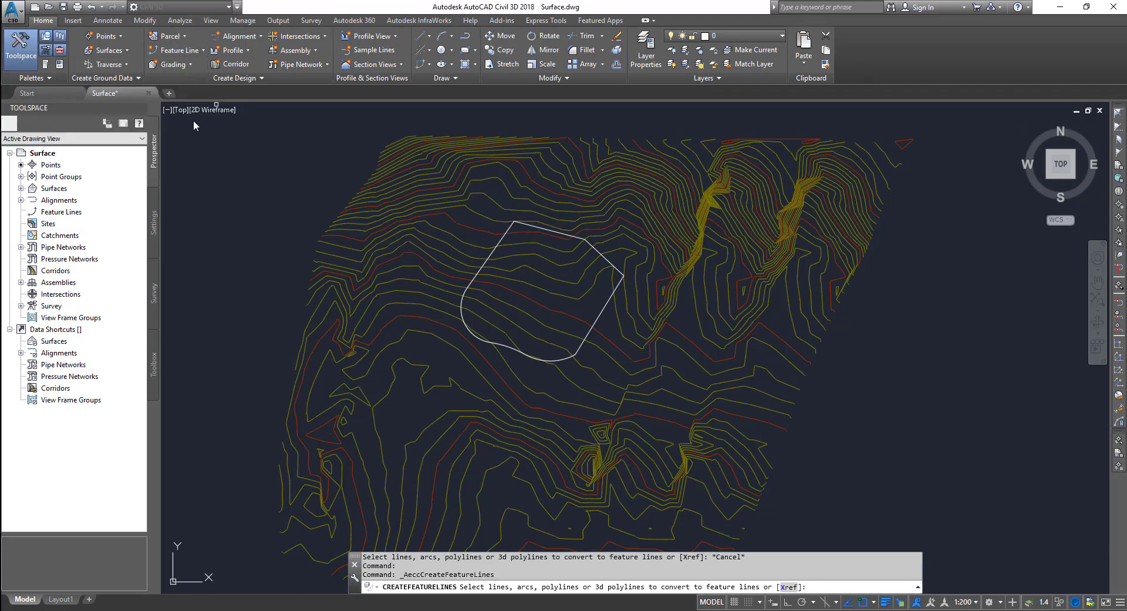
{"action": "left_click", "coordinate": [491, 252]}
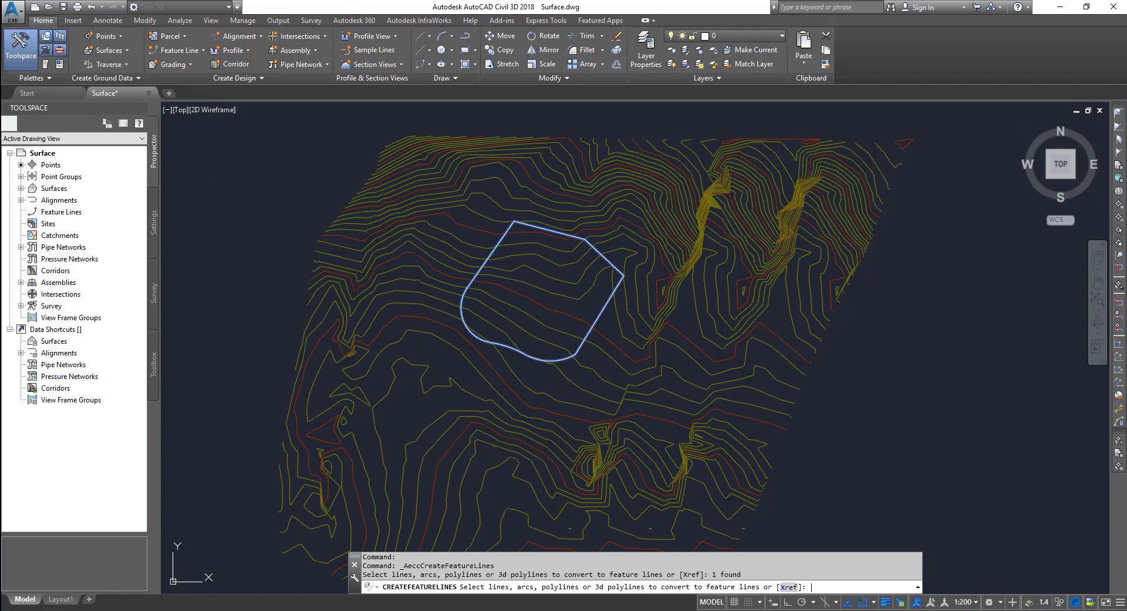
{"action": "key", "text": "Return"}
- Create a new site named Water and convert the pond outline into a feature line there
{"action": "left_click", "coordinate": [659, 178]}
{"action": "left_click", "coordinate": [659, 188]}
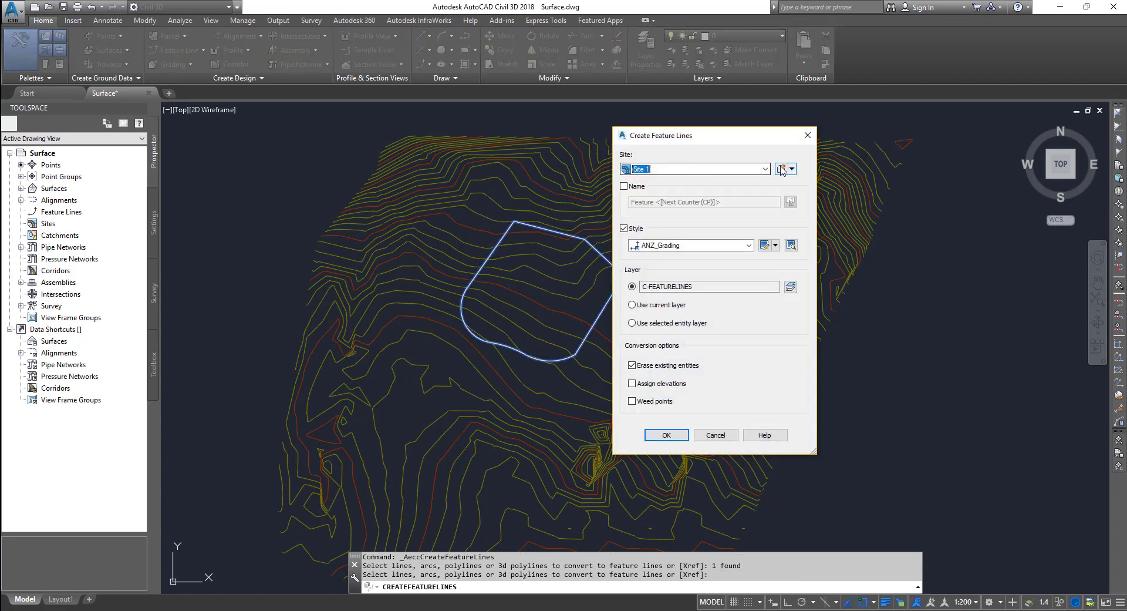
{"action": "left_click", "coordinate": [792, 168]}
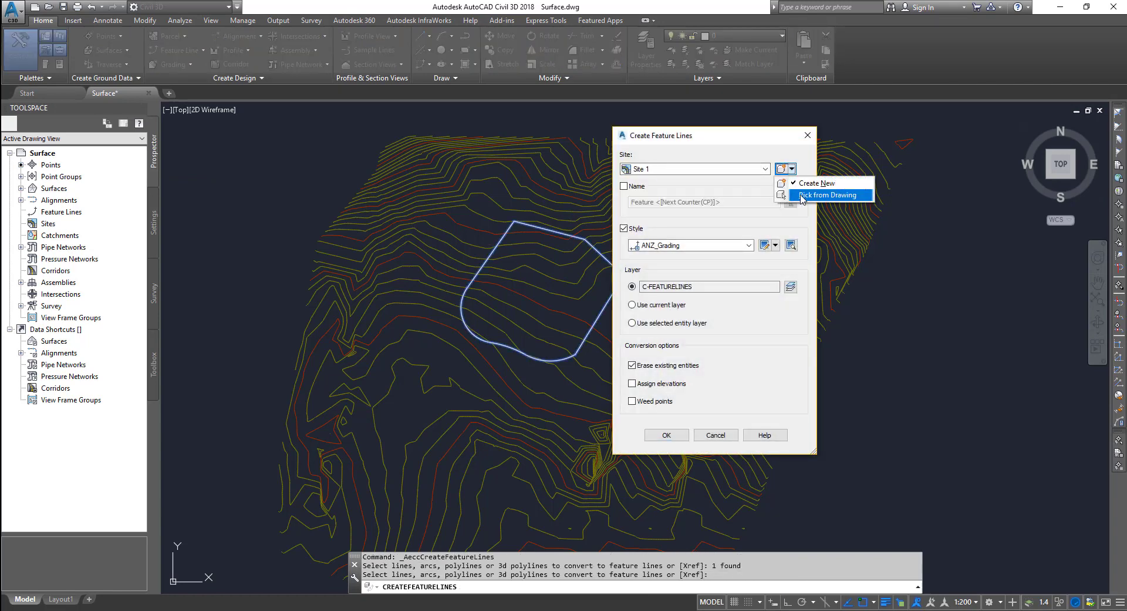
{"action": "left_click", "coordinate": [815, 183]}
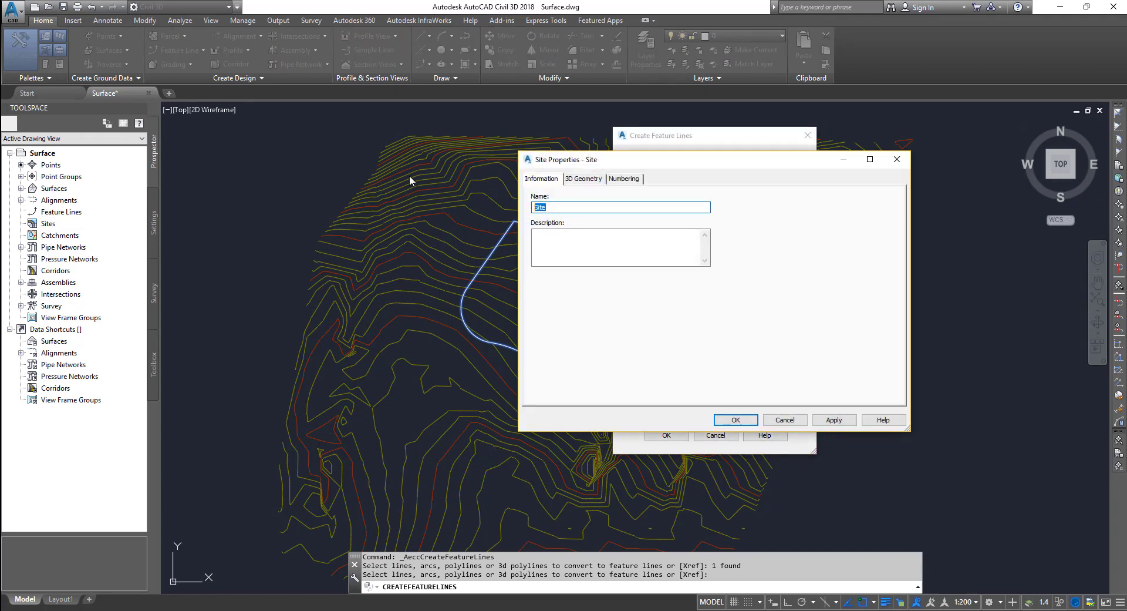
{"action": "type", "text": "WAte"}
{"action": "key", "text": "BackSpace"}
{"action": "key", "text": "BackSpace"}
{"action": "key", "text": "BackSpace"}
{"action": "key", "text": "BackSpace"}
{"action": "type", "text": "ate"}
{"action": "left_click", "coordinate": [735, 419]}
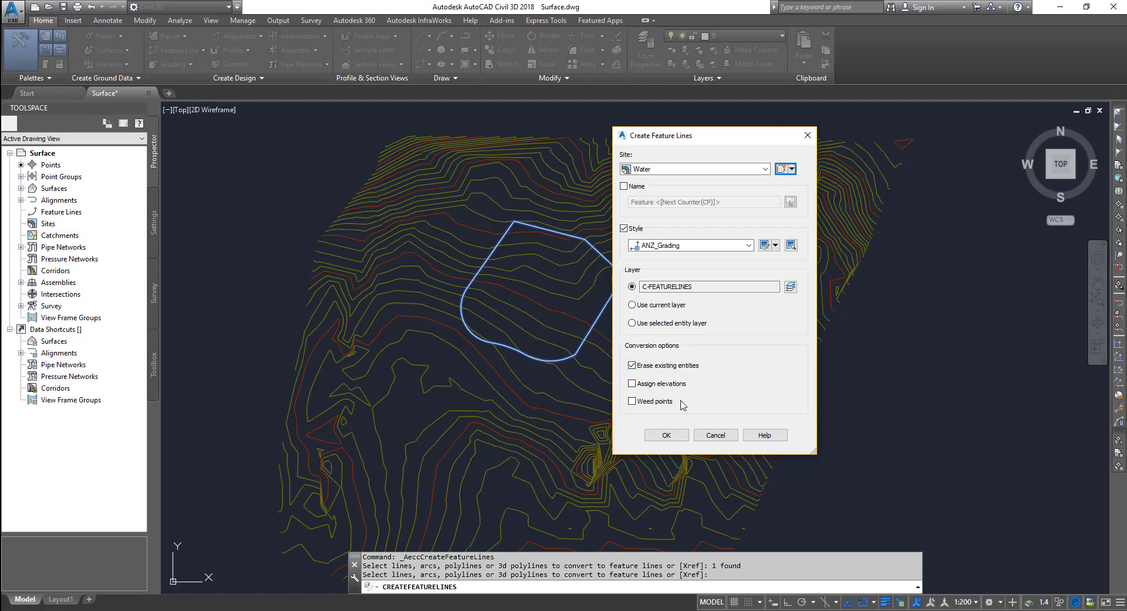
{"action": "left_click", "coordinate": [675, 435]}
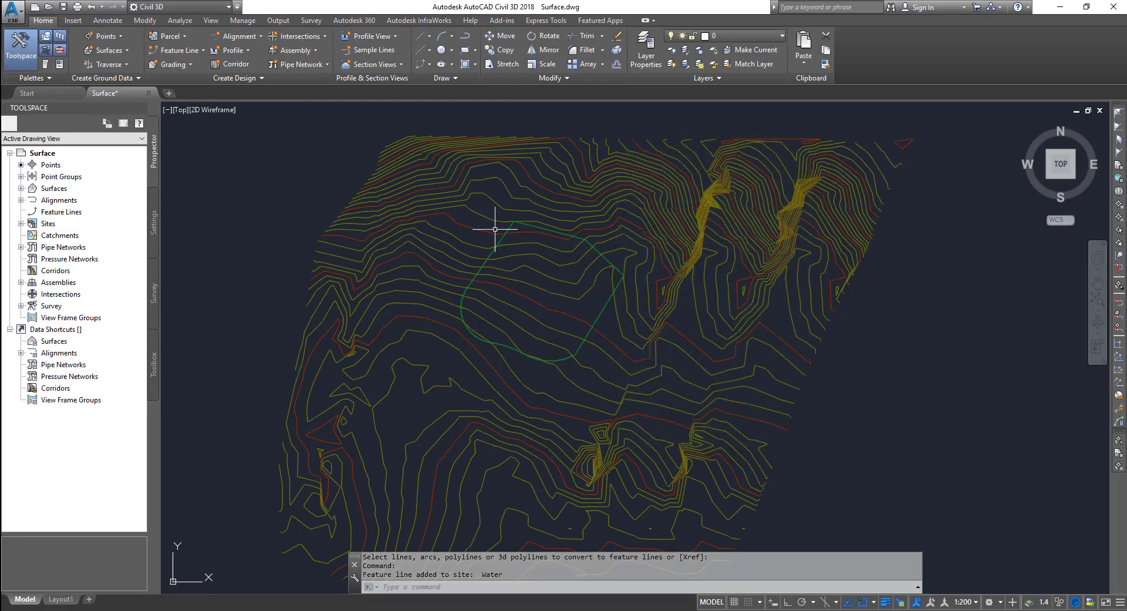
{"action": "scroll", "coordinate": [495, 229], "scroll_direction": "up", "scroll_amount": 4}
{"action": "left_click", "coordinate": [525, 234]}
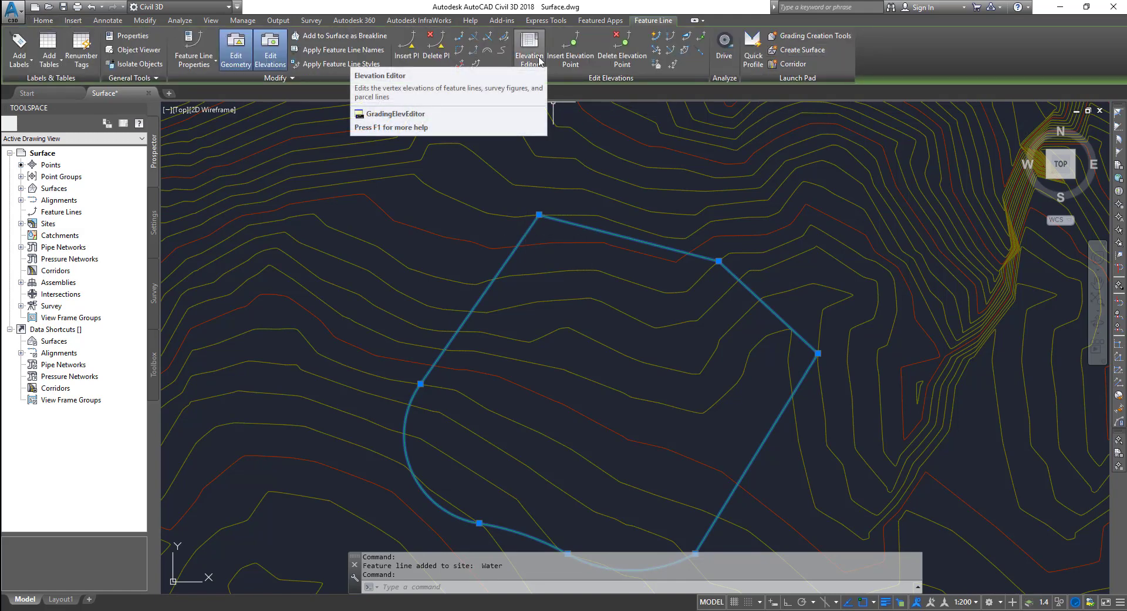
{"action": "scroll", "coordinate": [517, 240], "scroll_direction": "down", "scroll_amount": 8}
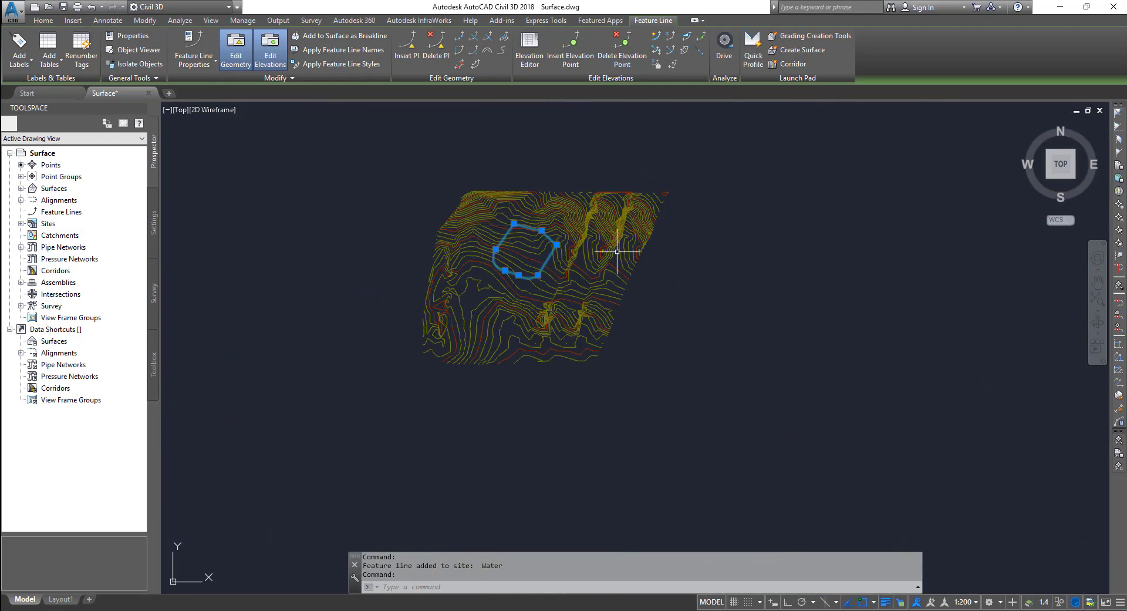
{"action": "scroll", "coordinate": [616, 252], "scroll_direction": "up", "scroll_amount": 4}
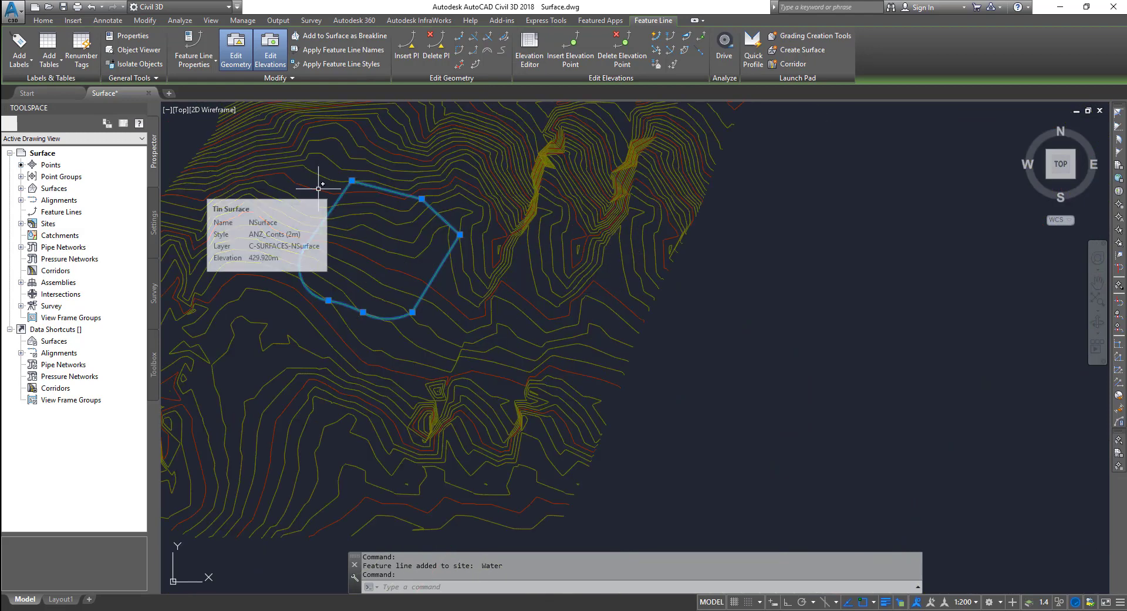
{"action": "scroll", "coordinate": [294, 205], "scroll_direction": "up", "scroll_amount": 2}
{"action": "scroll", "coordinate": [293, 205], "scroll_direction": "up", "scroll_amount": 2}
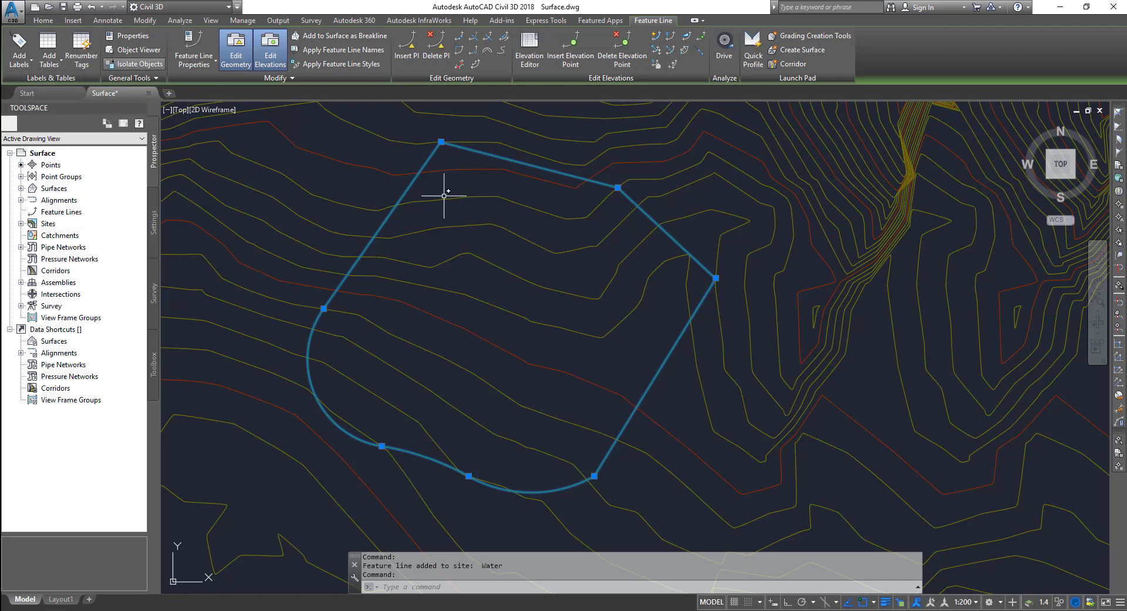
- In the Elevation Editor, set all pond vertex elevations from NSurface
{"action": "left_click", "coordinate": [530, 50]}
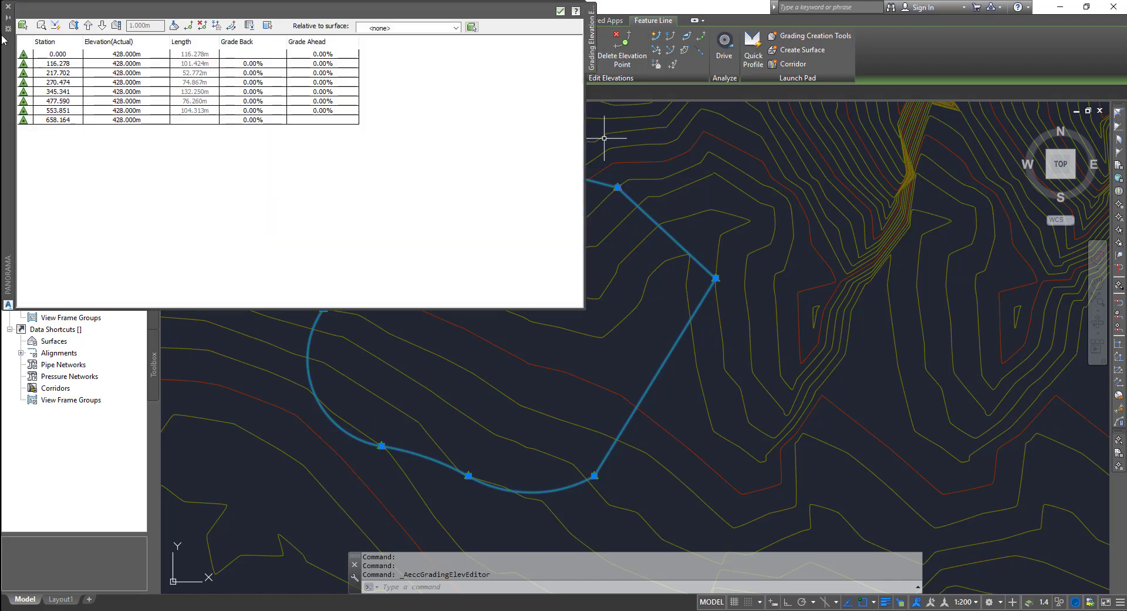
{"action": "left_click", "coordinate": [73, 57]}
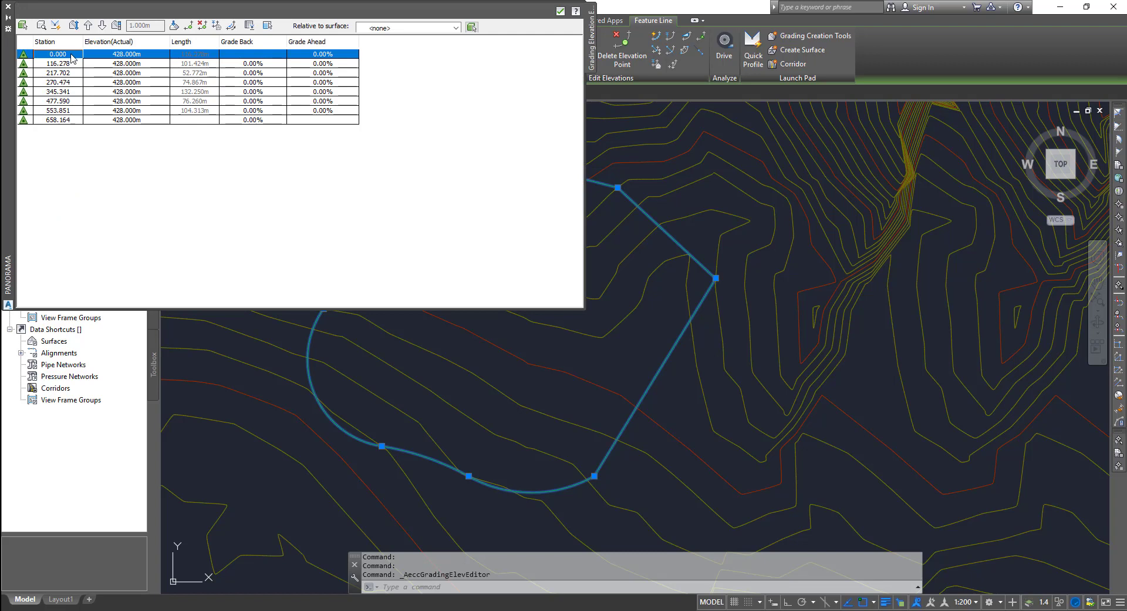
{"action": "key", "text": "ctrl+a"}
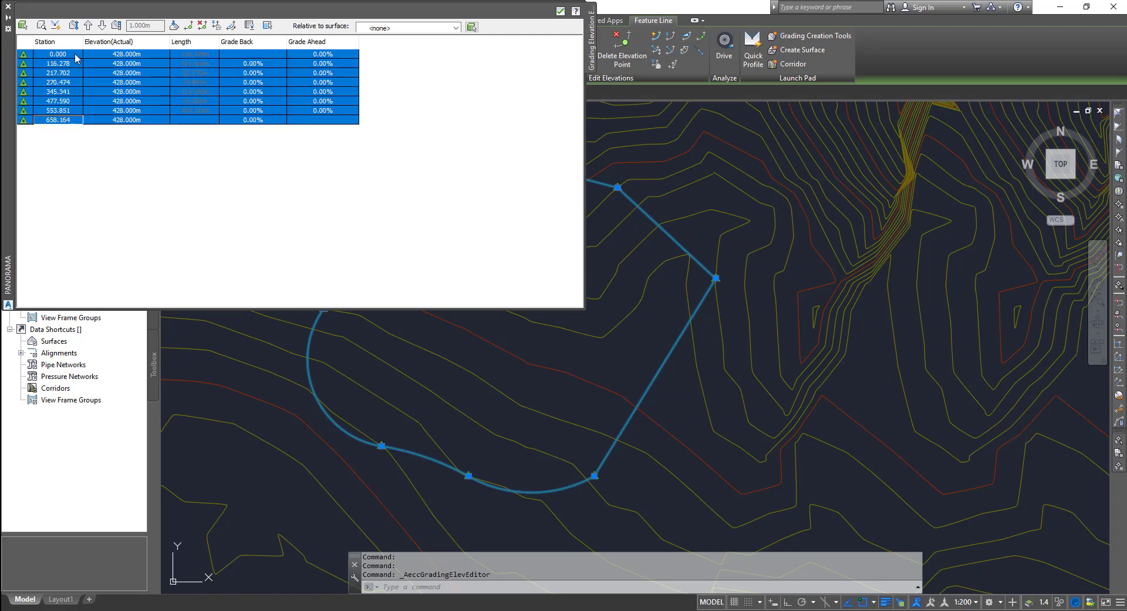
{"action": "left_click", "coordinate": [216, 25]}
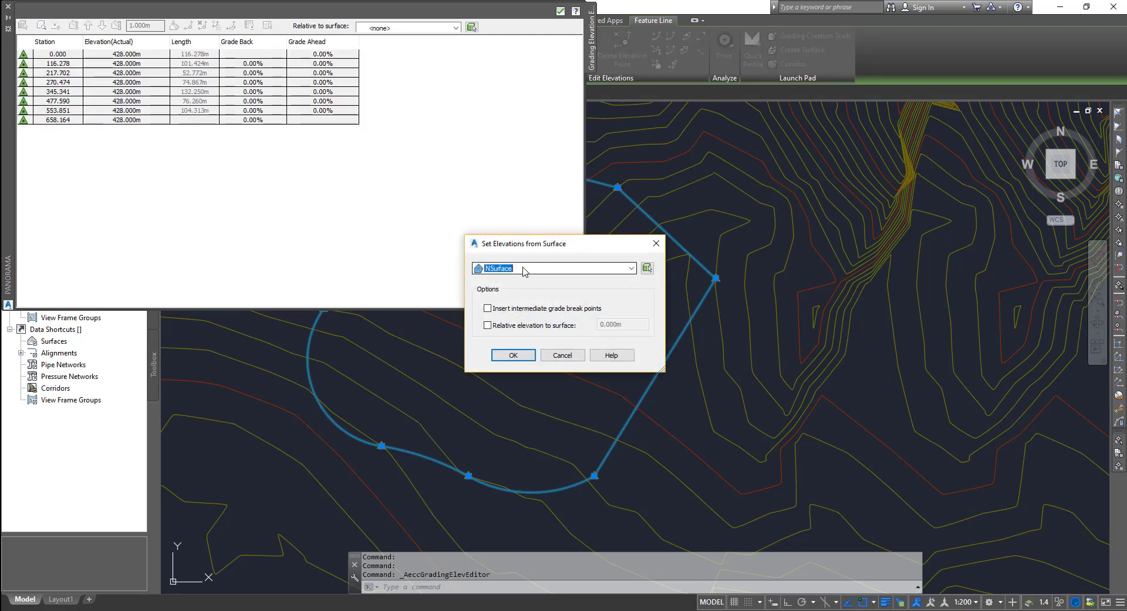
{"action": "left_click", "coordinate": [514, 355]}
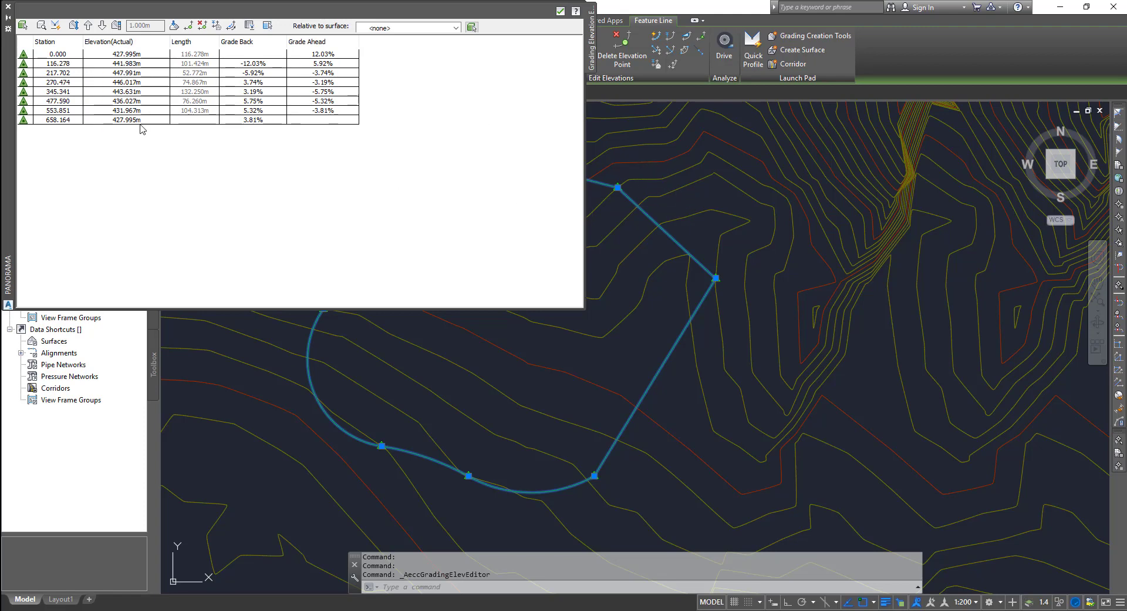
- Check the surface Z values along the feature line and select the first station row
{"action": "mouse_move", "coordinate": [724, 327]}
{"action": "middle_mouse_down"}
{"action": "mouse_move", "coordinate": [763, 335]}
{"action": "mouse_move", "coordinate": [875, 319]}
{"action": "middle_mouse_up"}
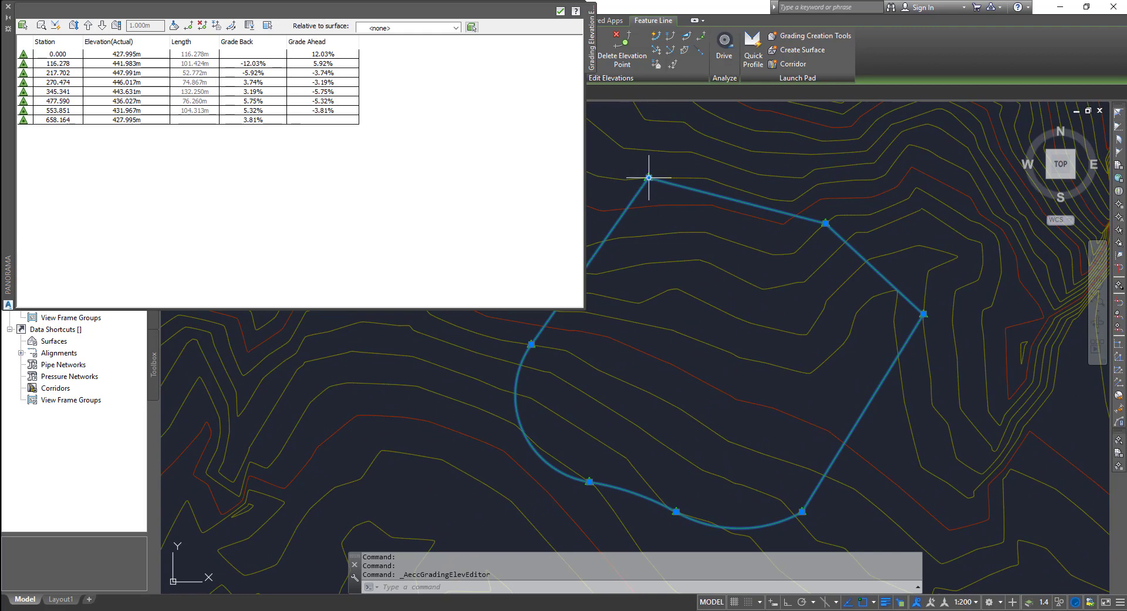
{"action": "mouse_move", "coordinate": [800, 307]}
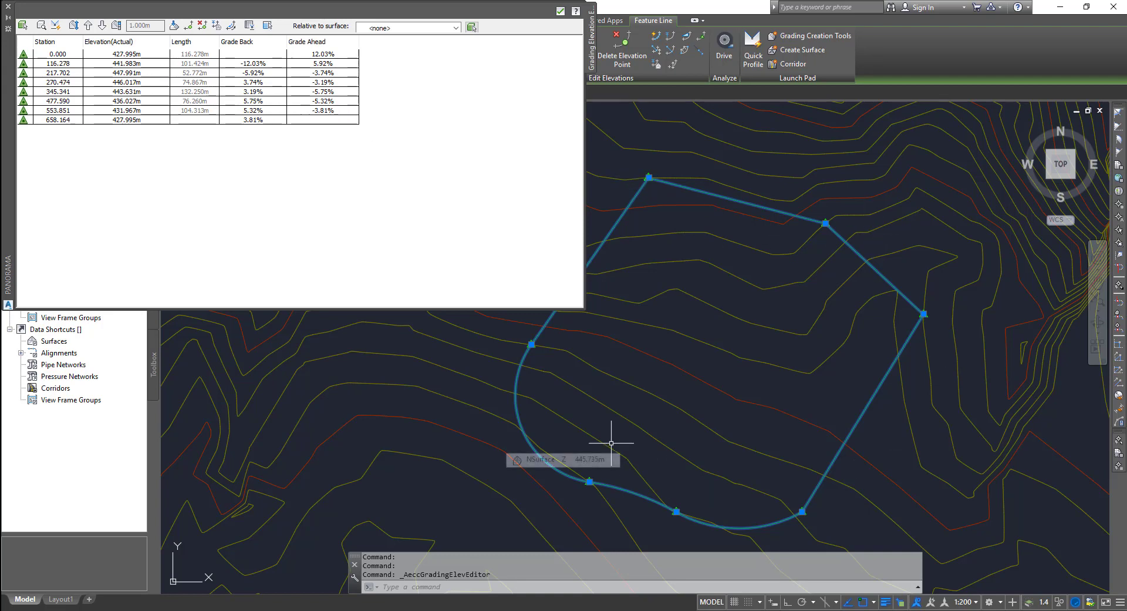
{"action": "mouse_move", "coordinate": [612, 436]}
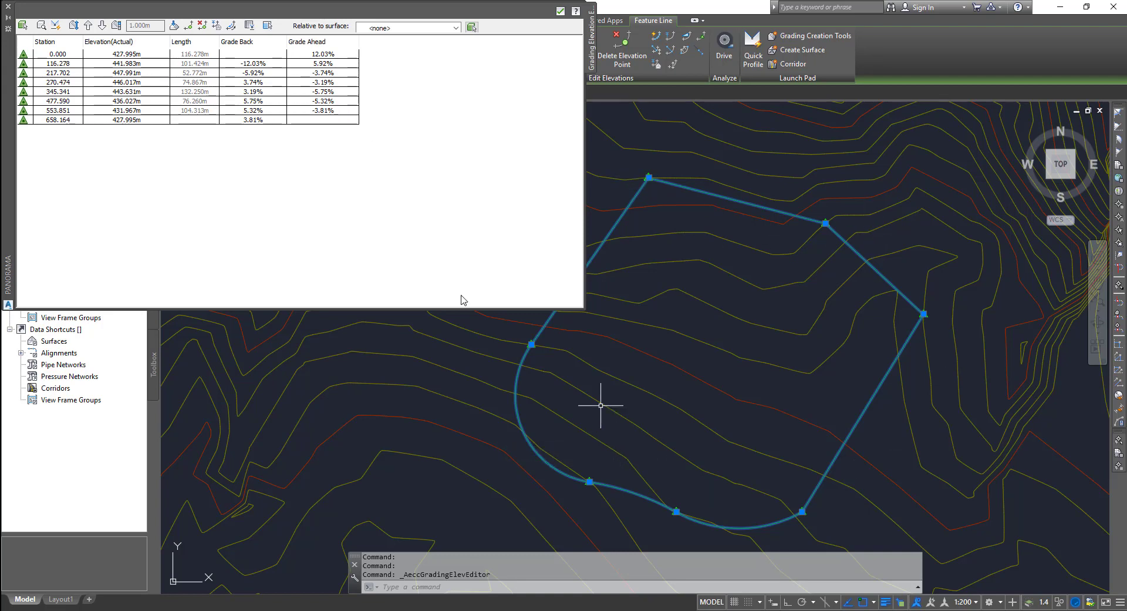
{"action": "left_click", "coordinate": [138, 55]}
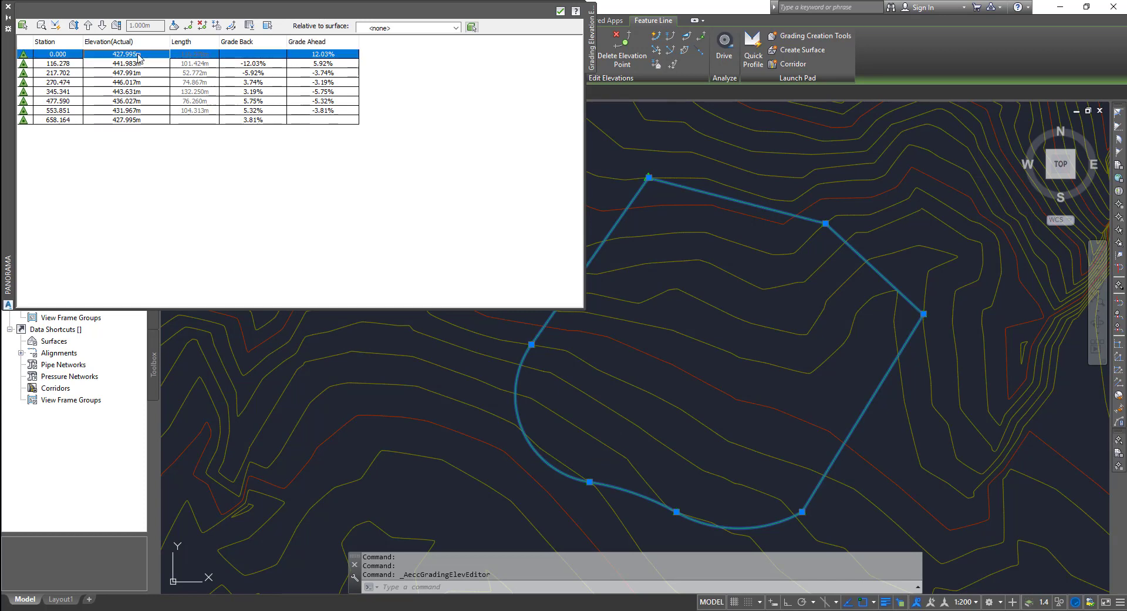
- Set all eight pond stations to elevation 447 and close the Elevation Editor
{"action": "left_click", "coordinate": [150, 120], "text": "shift"}
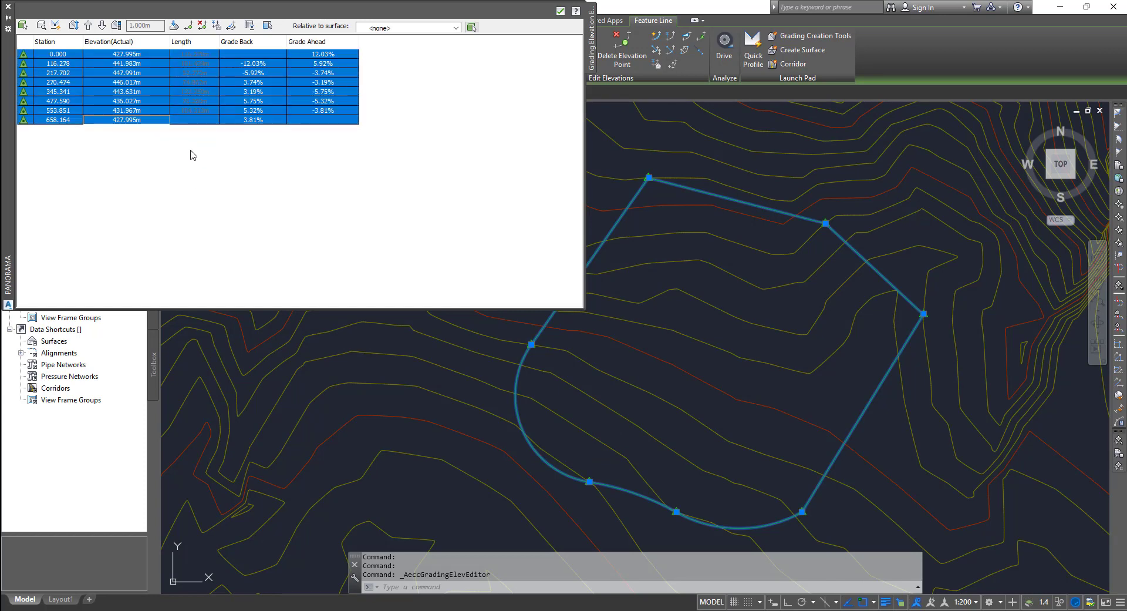
{"action": "left_click", "coordinate": [145, 56]}
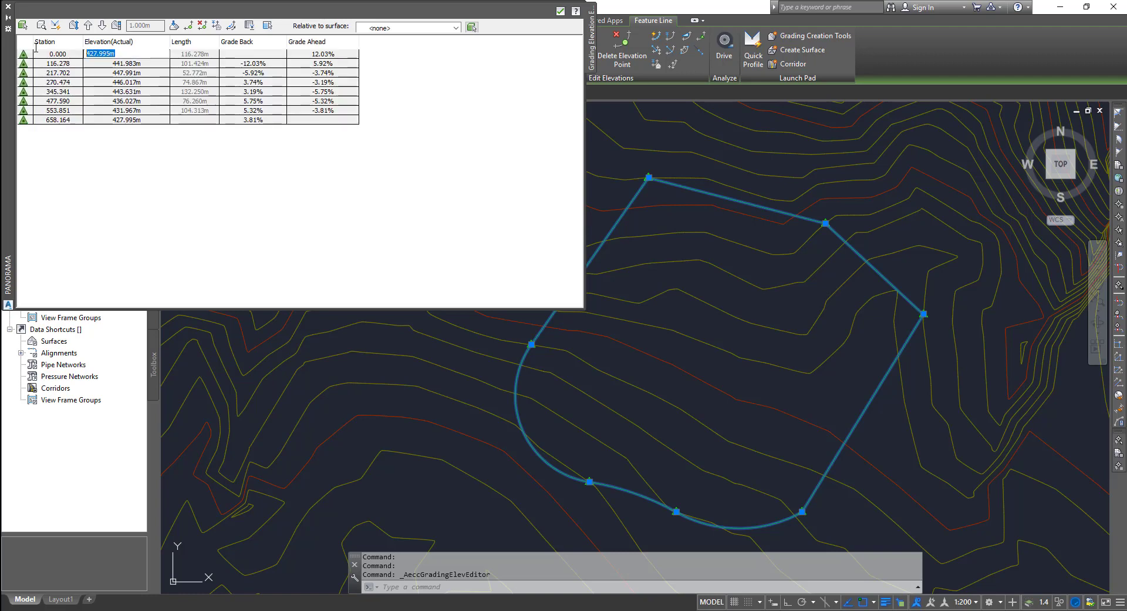
{"action": "type", "text": "44"}
{"action": "key", "text": "Return"}
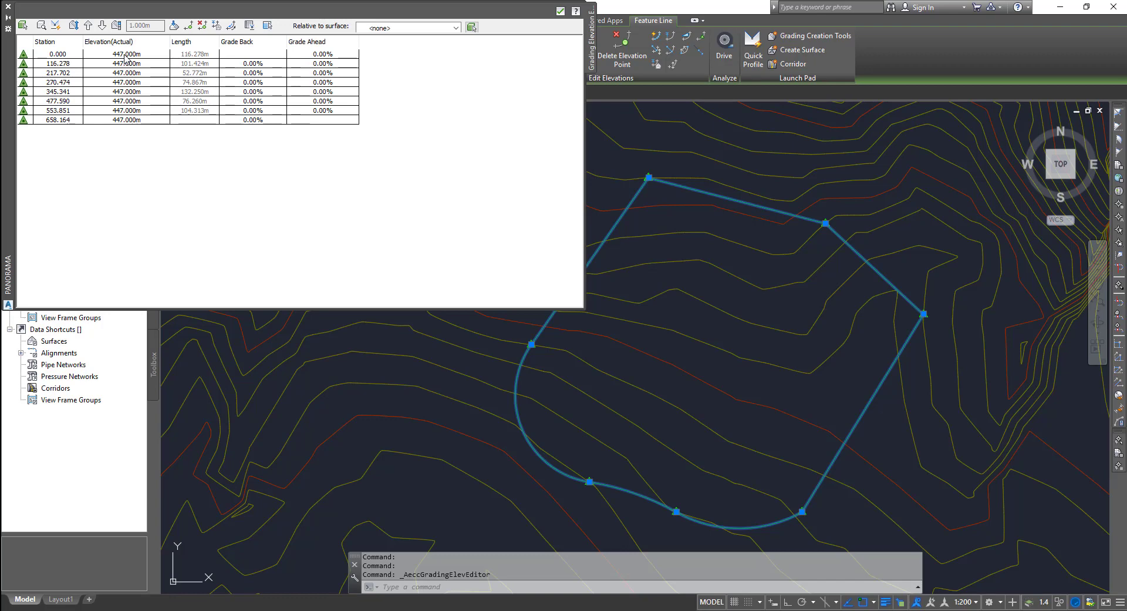
{"action": "left_click", "coordinate": [8, 8]}
{"action": "scroll", "coordinate": [448, 256], "scroll_direction": "down", "scroll_amount": 5}
- Inspect the NSurface contour surface from an oblique angle in the Object Viewer
{"action": "left_click", "coordinate": [536, 160]}
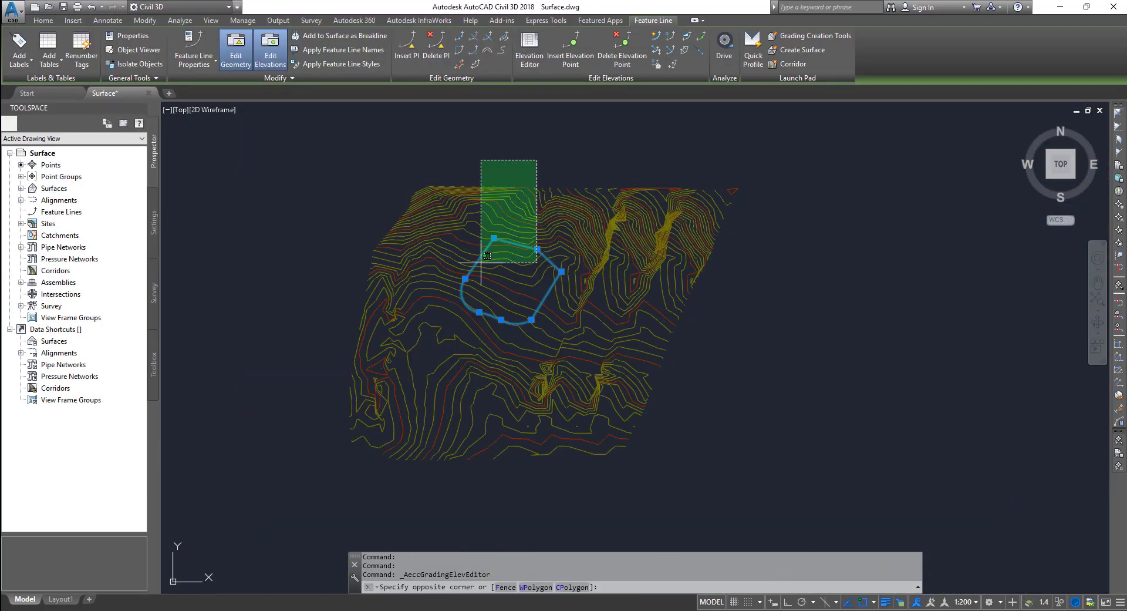
{"action": "left_click", "coordinate": [487, 256]}
{"action": "right_click", "coordinate": [484, 218]}
{"action": "left_click", "coordinate": [537, 340]}
{"action": "left_click_drag", "start_coordinate": [531, 368], "coordinate": [619, 388]}
{"action": "key", "text": "Escape"}
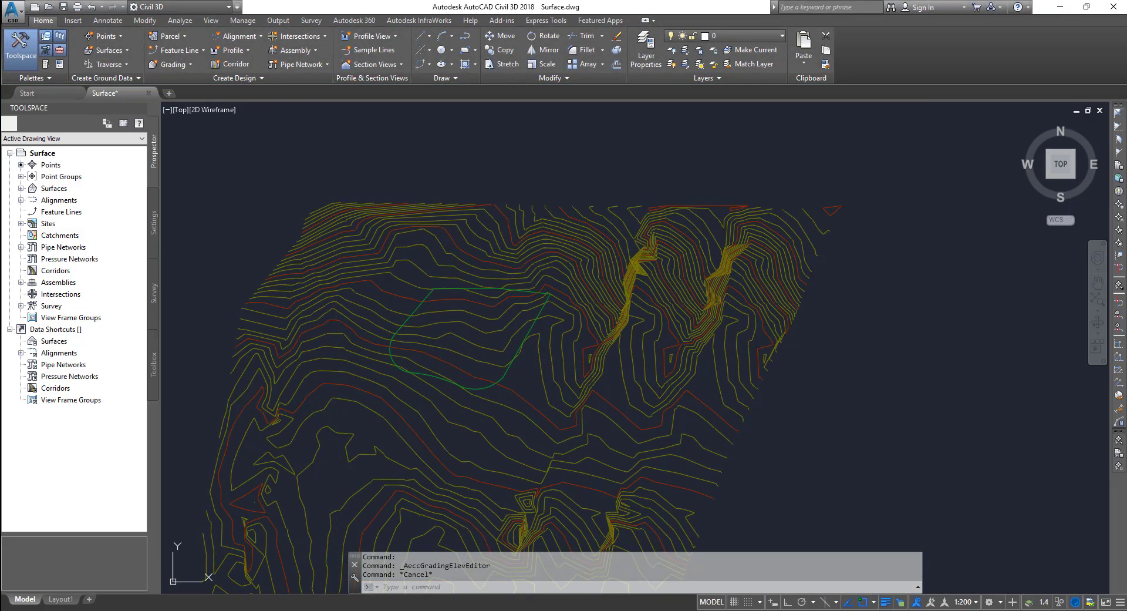
- Pan and zoom the plan to frame the contours around the flattened pond outline
{"action": "middle_click_drag", "start_coordinate": [503, 289], "coordinate": [501, 262]}
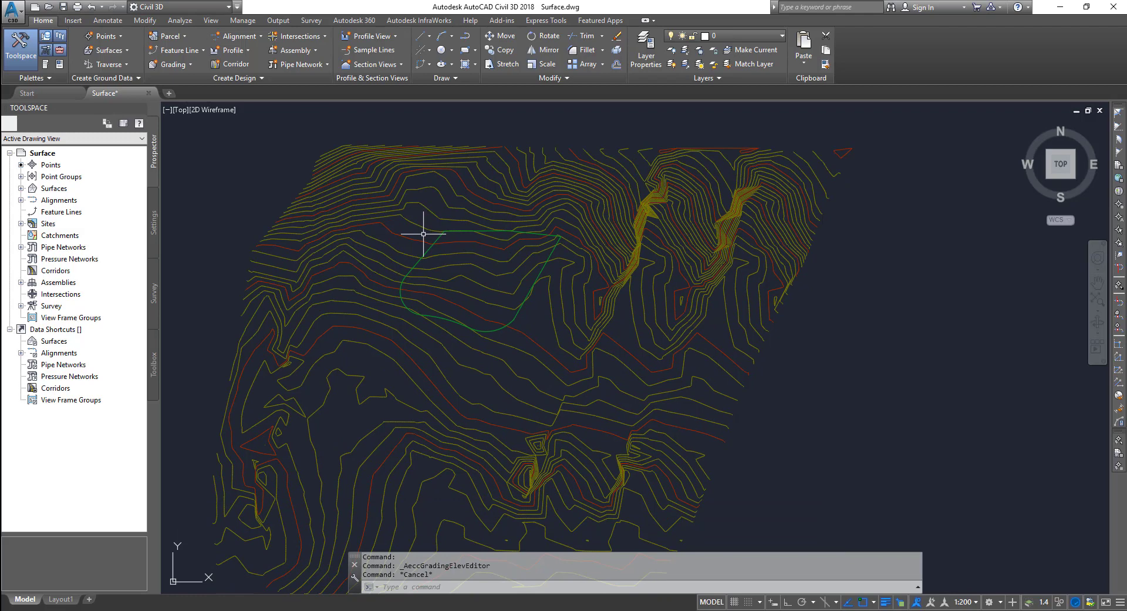
{"action": "mouse_move", "coordinate": [425, 232]}
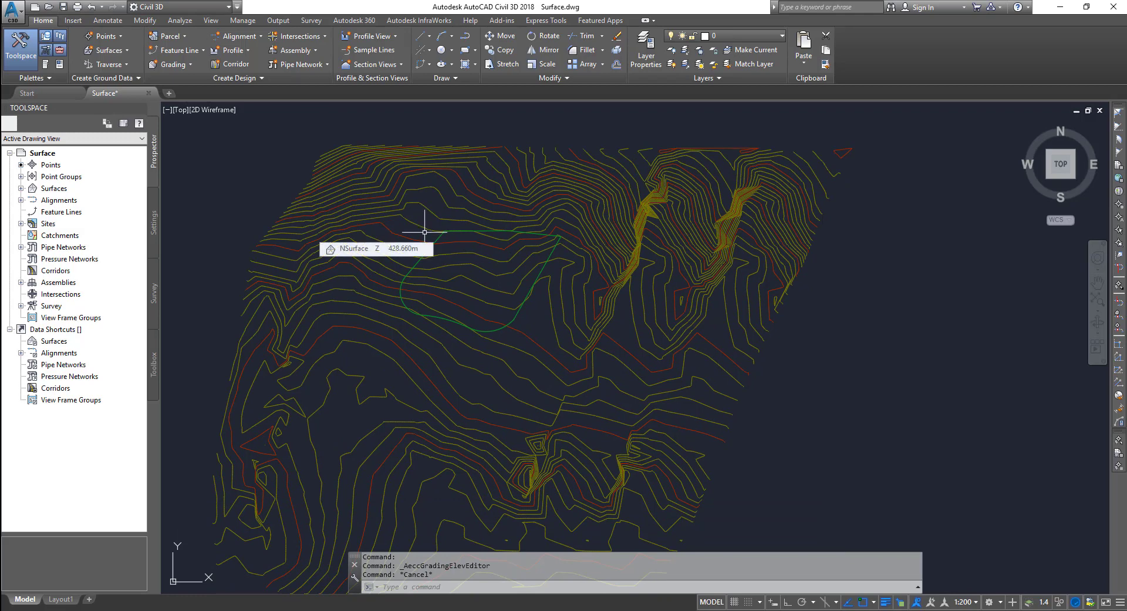
{"action": "scroll", "coordinate": [464, 265], "scroll_direction": "up", "scroll_amount": 4}
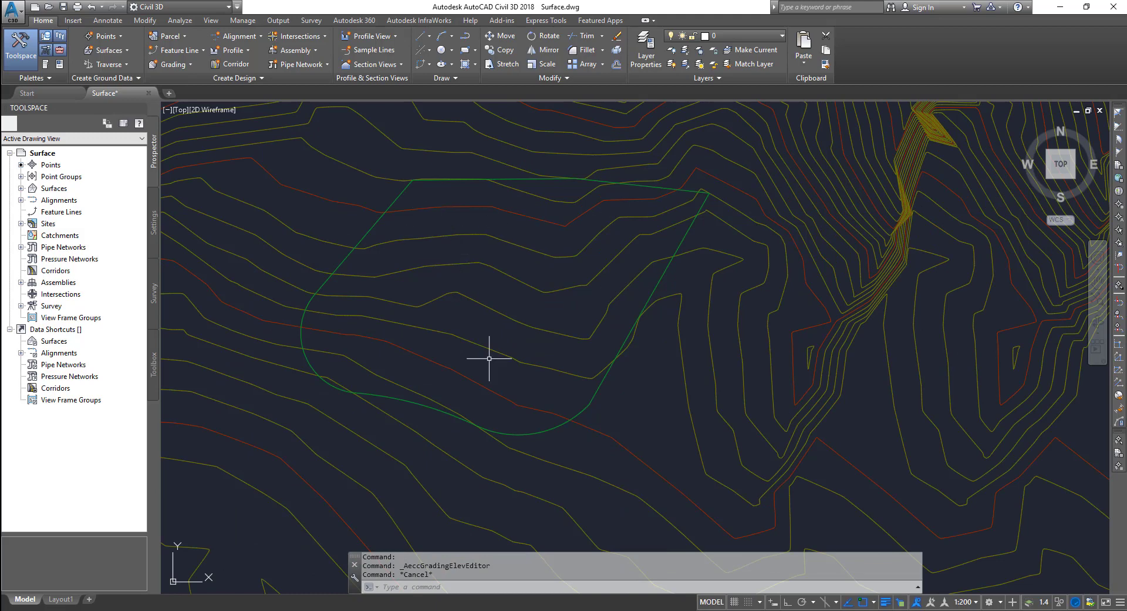
{"action": "mouse_move", "coordinate": [592, 280]}
{"action": "scroll", "coordinate": [534, 322], "scroll_direction": "down", "scroll_amount": 4}
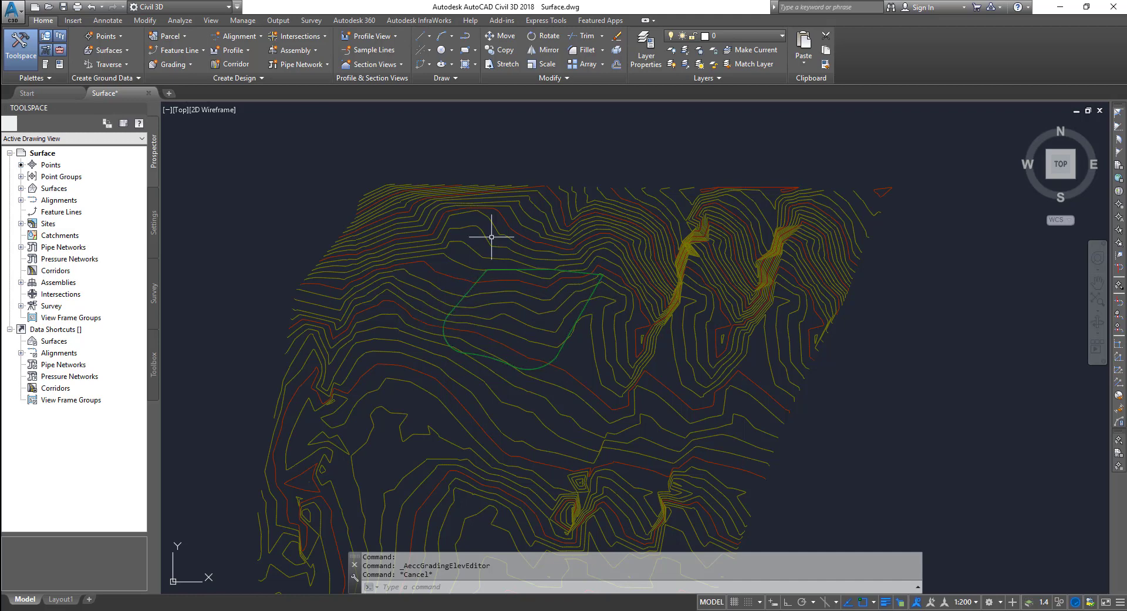
- Create a grading group named Water Grading Group 1
{"action": "left_click", "coordinate": [171, 65]}
{"action": "left_click", "coordinate": [155, 139]}
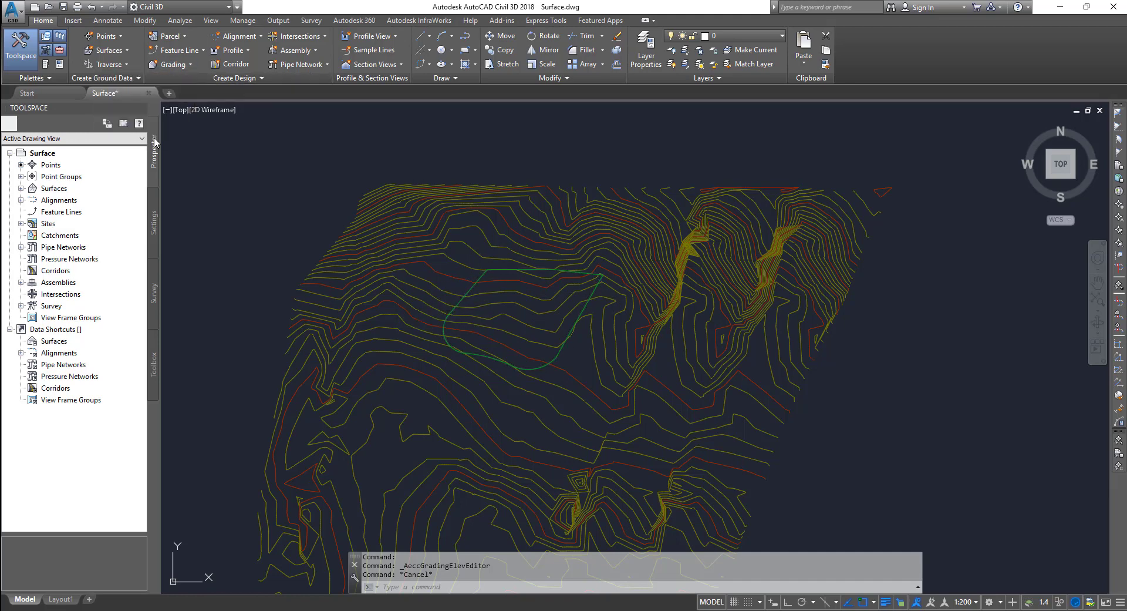
{"action": "left_click", "coordinate": [711, 168]}
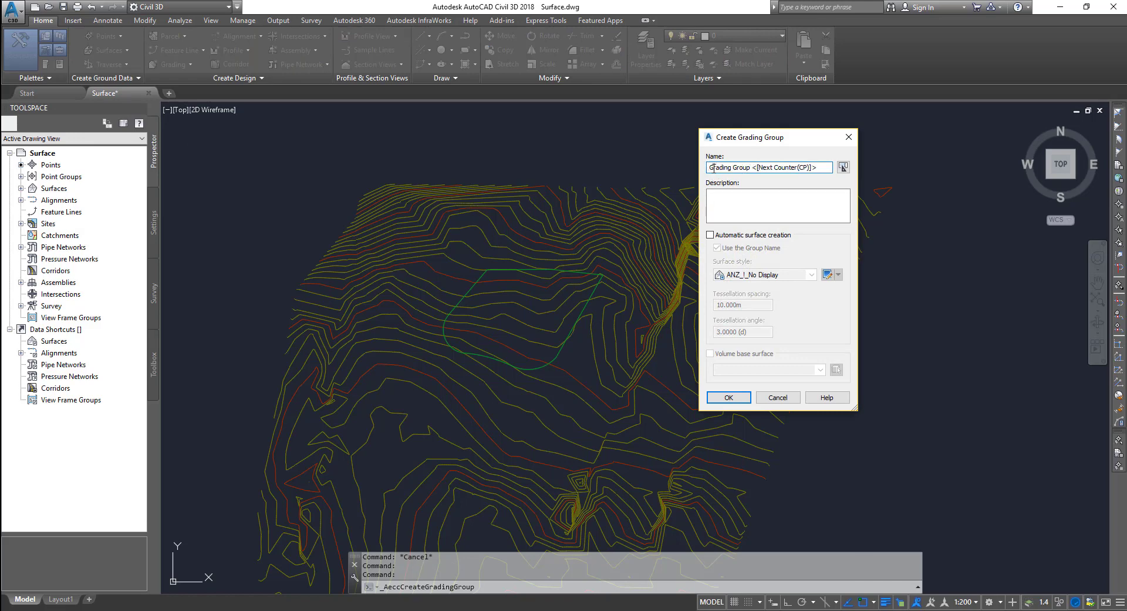
{"action": "type", "text": "Water"}
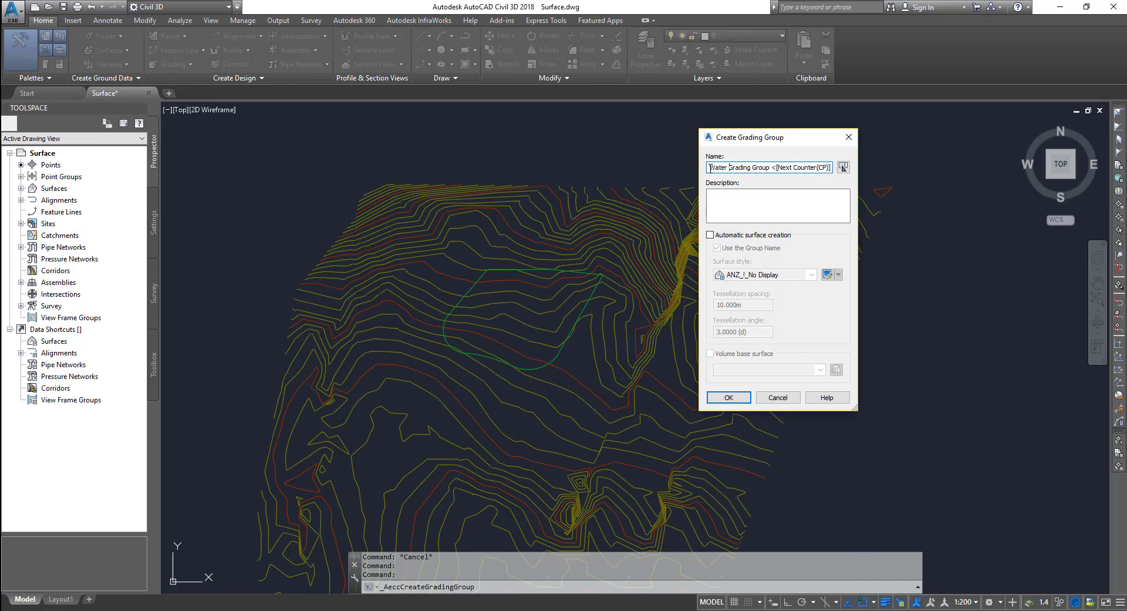
{"action": "left_click", "coordinate": [739, 398]}
- Set up Grading Creation Tools with Water Grading Group 1 and NSurface as the target
{"action": "left_click", "coordinate": [169, 64]}
{"action": "left_click", "coordinate": [161, 79]}
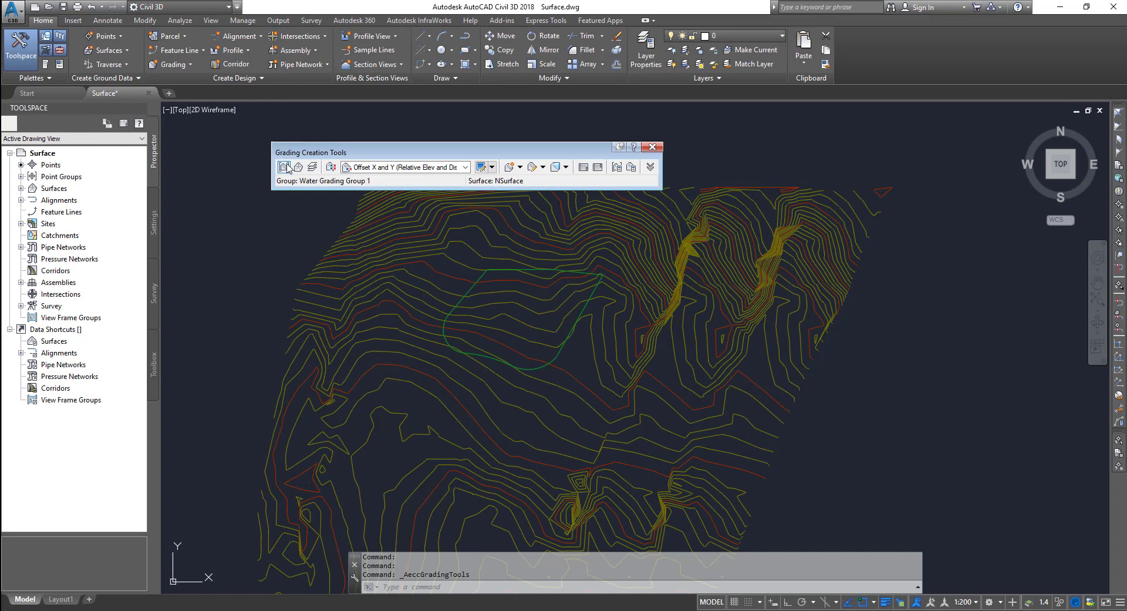
{"action": "left_click", "coordinate": [286, 169]}
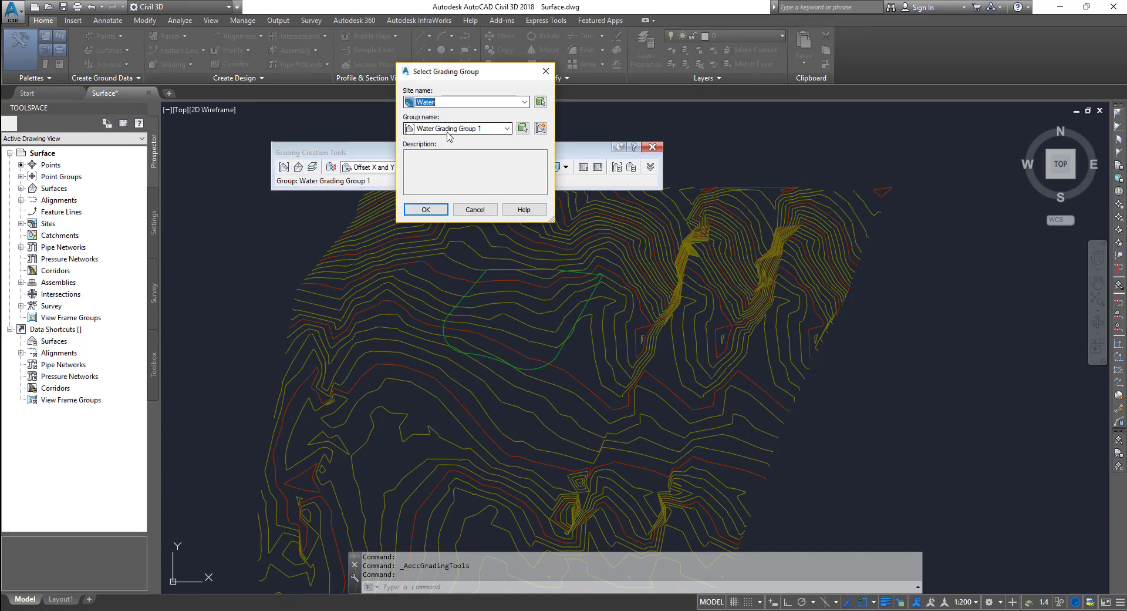
{"action": "left_click", "coordinate": [426, 210]}
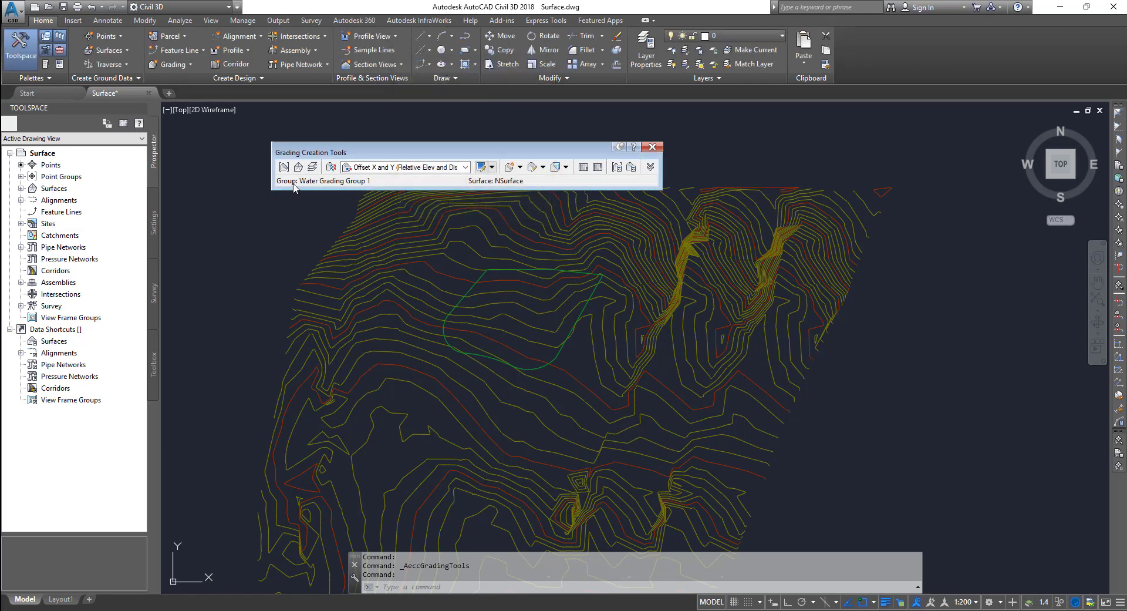
{"action": "left_click", "coordinate": [298, 167]}
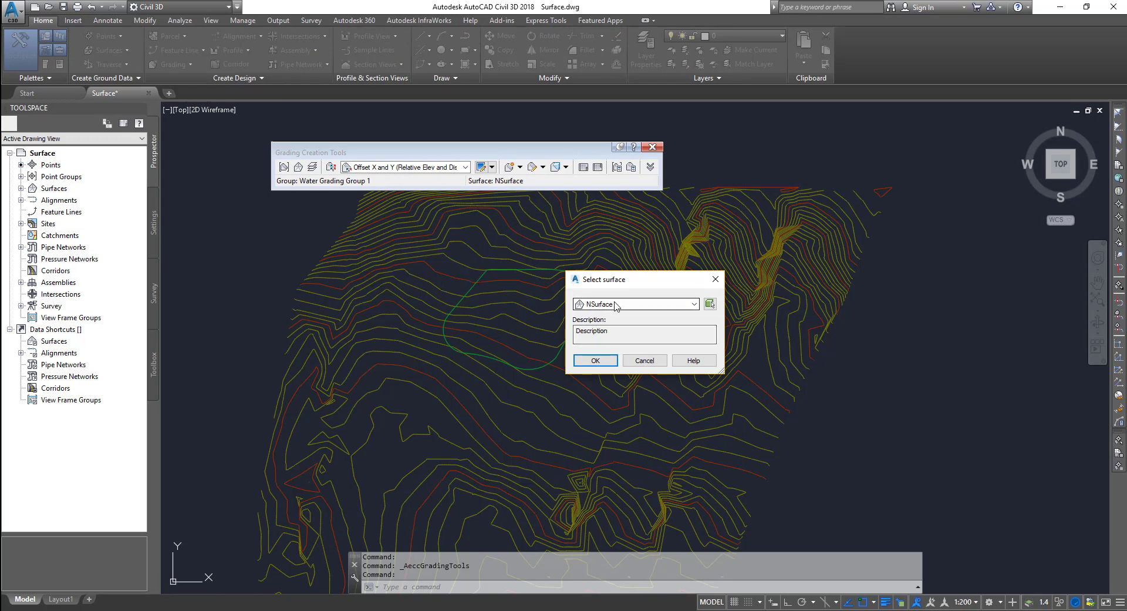
{"action": "left_click", "coordinate": [595, 359]}
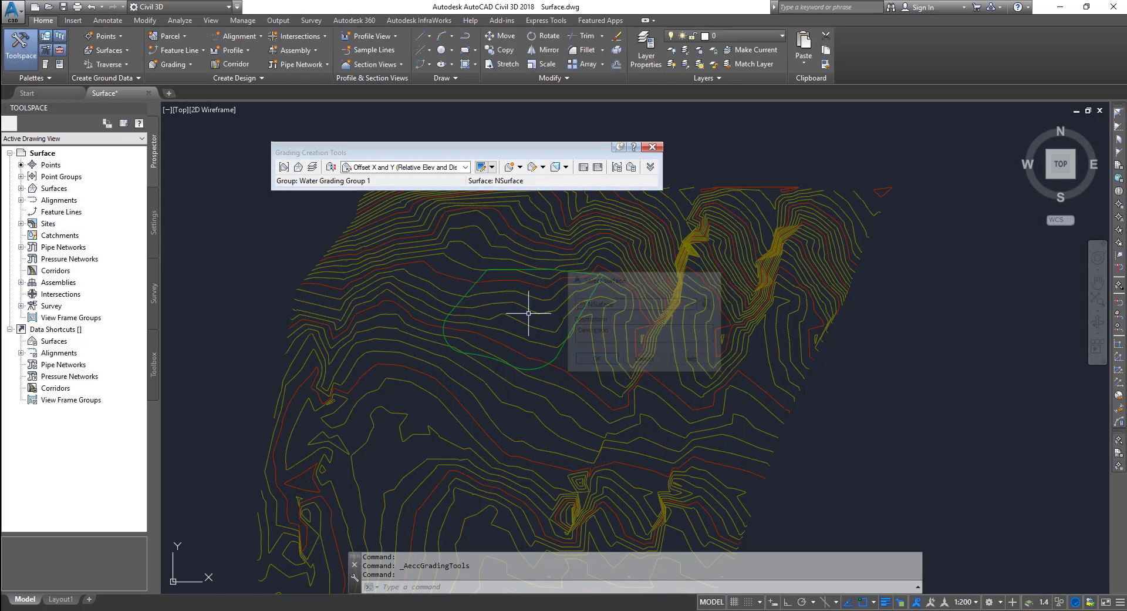
{"action": "left_click", "coordinate": [432, 168]}
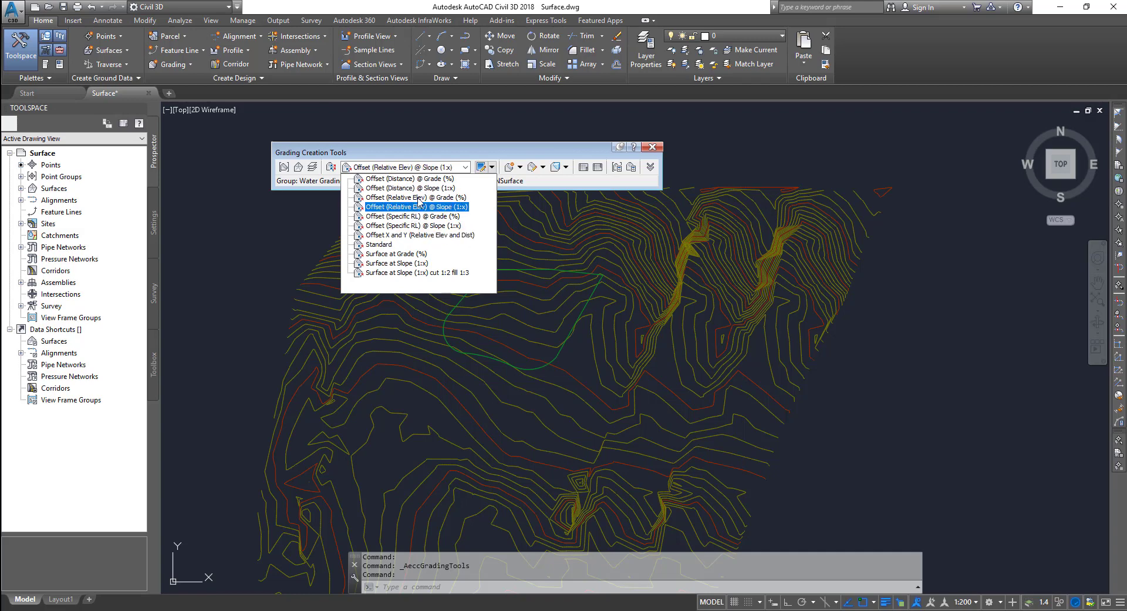
- Choose Offset X and Y criteria and grade from the pond feature line toward the picked side
{"action": "left_click", "coordinate": [450, 235]}
{"action": "left_click", "coordinate": [520, 166]}
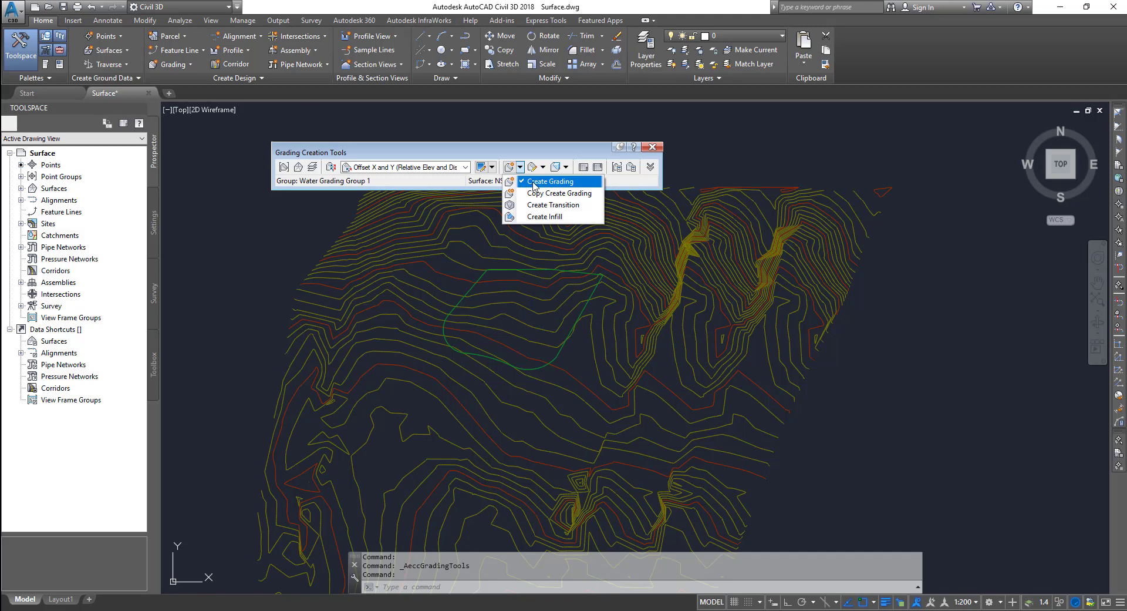
{"action": "left_click", "coordinate": [533, 182]}
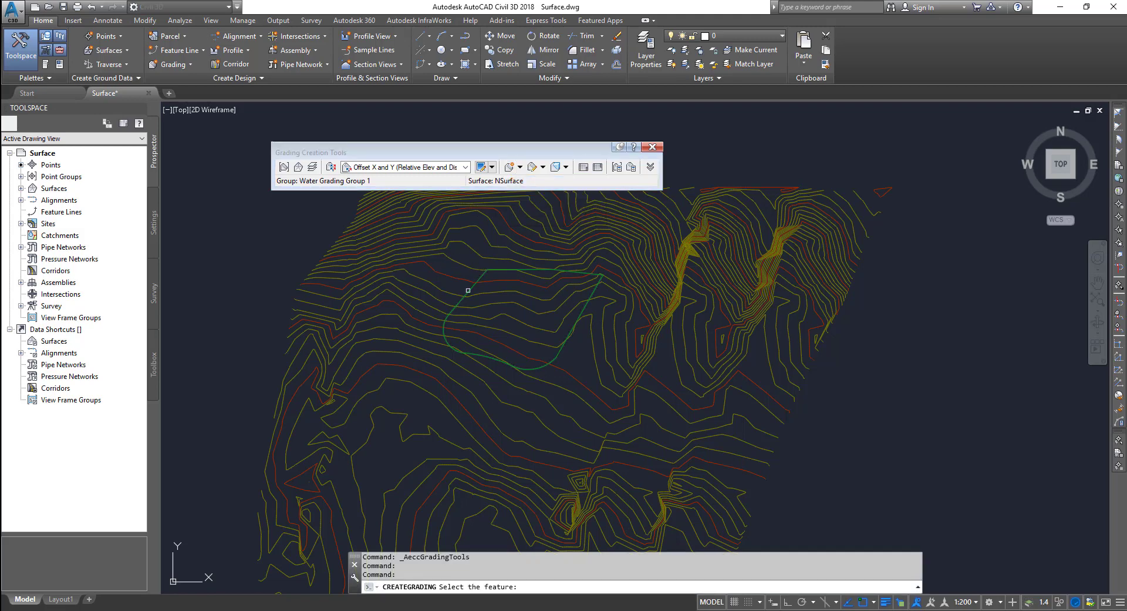
{"action": "scroll", "coordinate": [464, 282], "scroll_direction": "up", "scroll_amount": 5}
{"action": "left_click", "coordinate": [494, 234]}
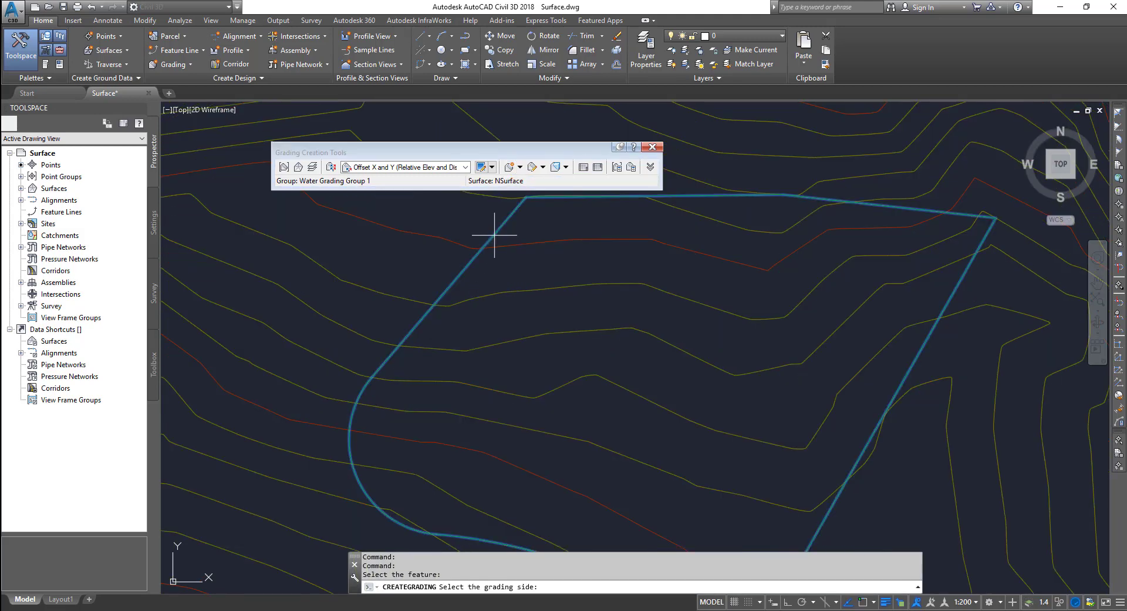
{"action": "left_click", "coordinate": [457, 223]}
{"action": "scroll", "coordinate": [434, 516], "scroll_direction": "down", "scroll_amount": 4}
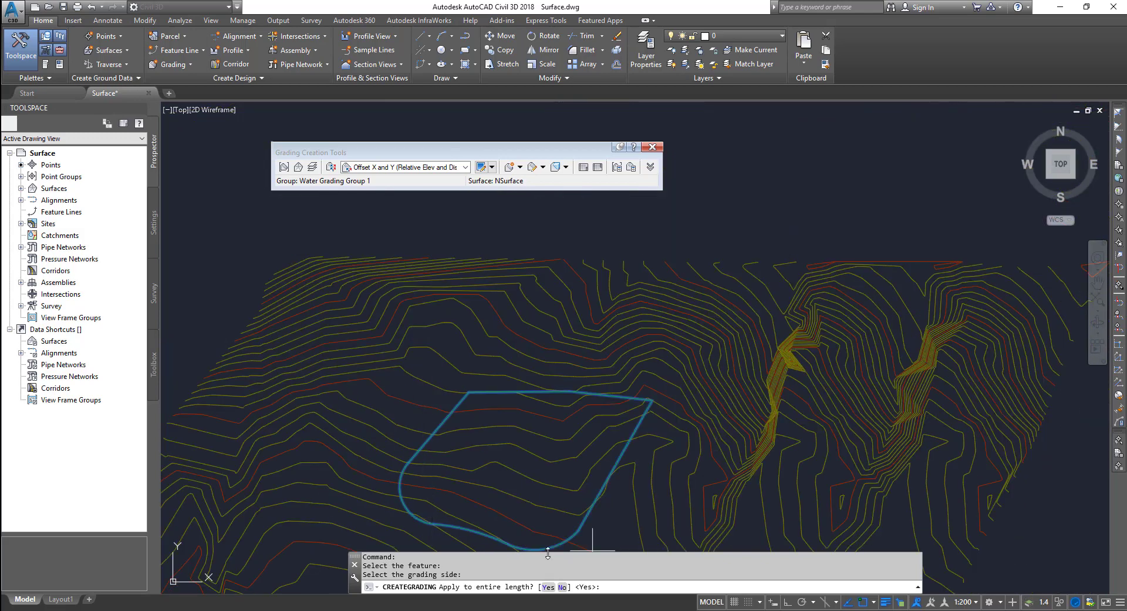
- Apply the grading to the entire length with relative elevation 0.01 over 10 m
{"action": "left_click", "coordinate": [548, 586]}
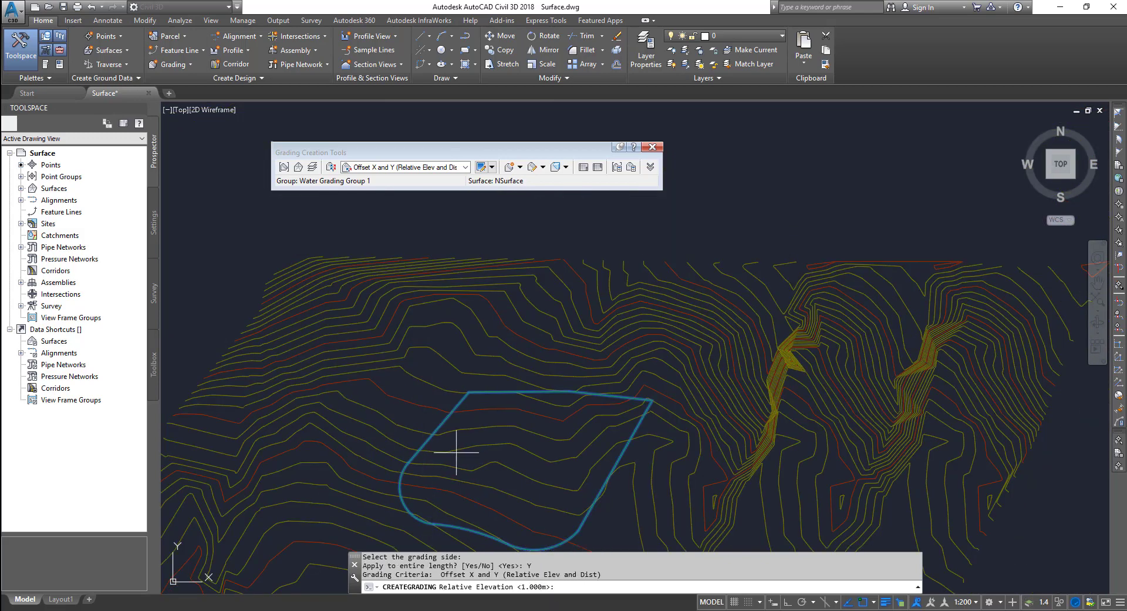
{"action": "scroll", "coordinate": [456, 453], "scroll_direction": "up", "scroll_amount": 6}
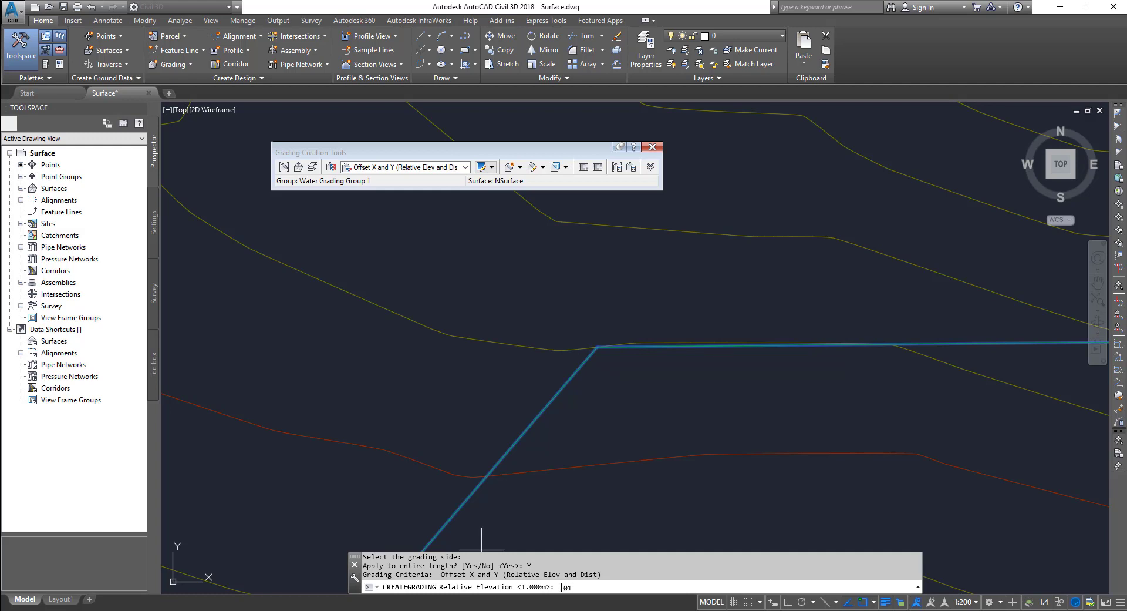
{"action": "key", "text": "Return"}
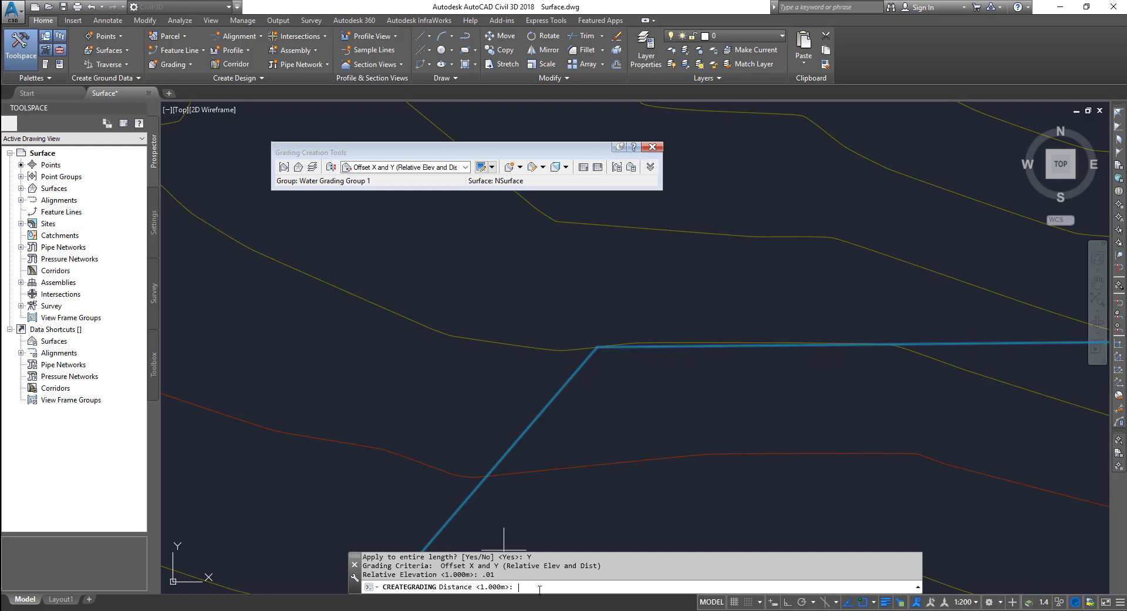
{"action": "type", "text": "10"}
{"action": "key", "text": "Return"}
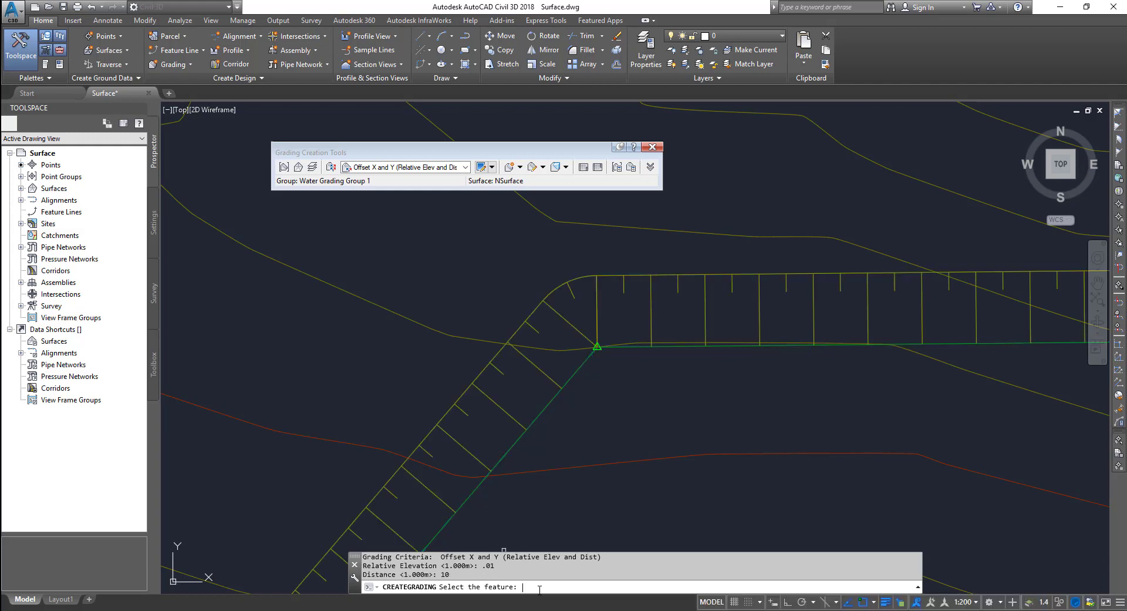
{"action": "scroll", "coordinate": [563, 432], "scroll_direction": "down", "scroll_amount": 2}
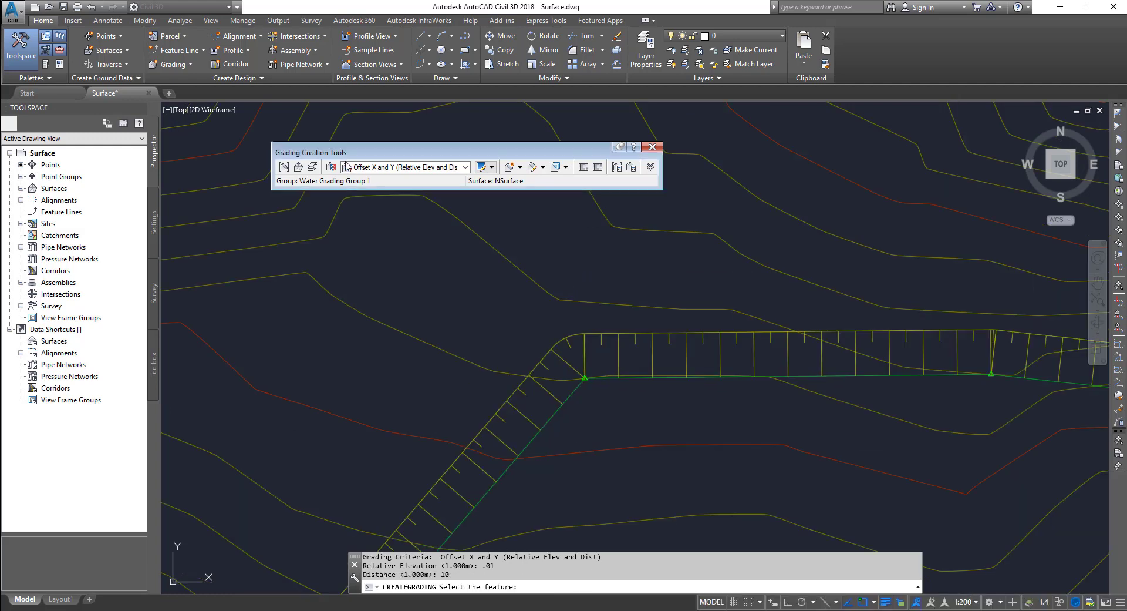
- Start a new grading on the pond feature line's chosen side, covering the whole outline
{"action": "left_click", "coordinate": [574, 391]}
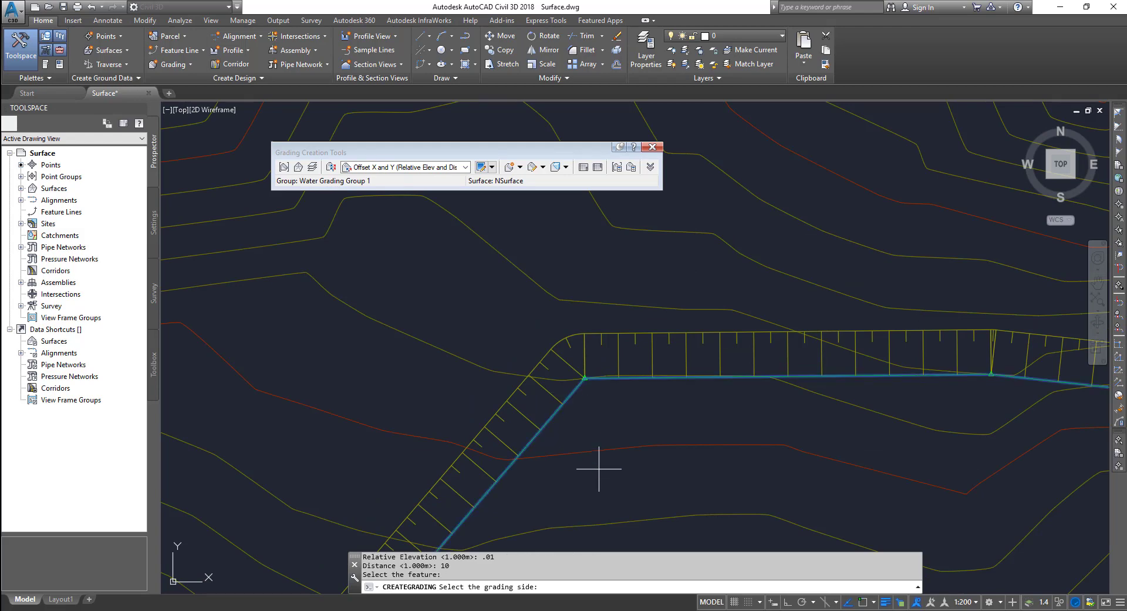
{"action": "scroll", "coordinate": [598, 468], "scroll_direction": "down", "scroll_amount": 2}
{"action": "scroll", "coordinate": [667, 485], "scroll_direction": "down", "scroll_amount": 2}
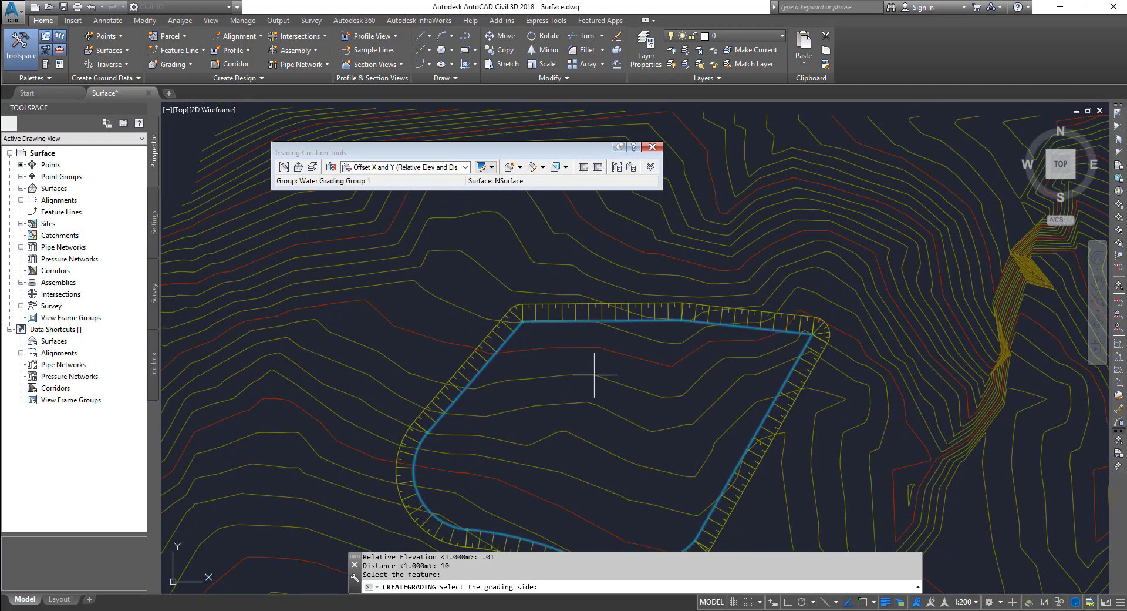
{"action": "left_click", "coordinate": [556, 354]}
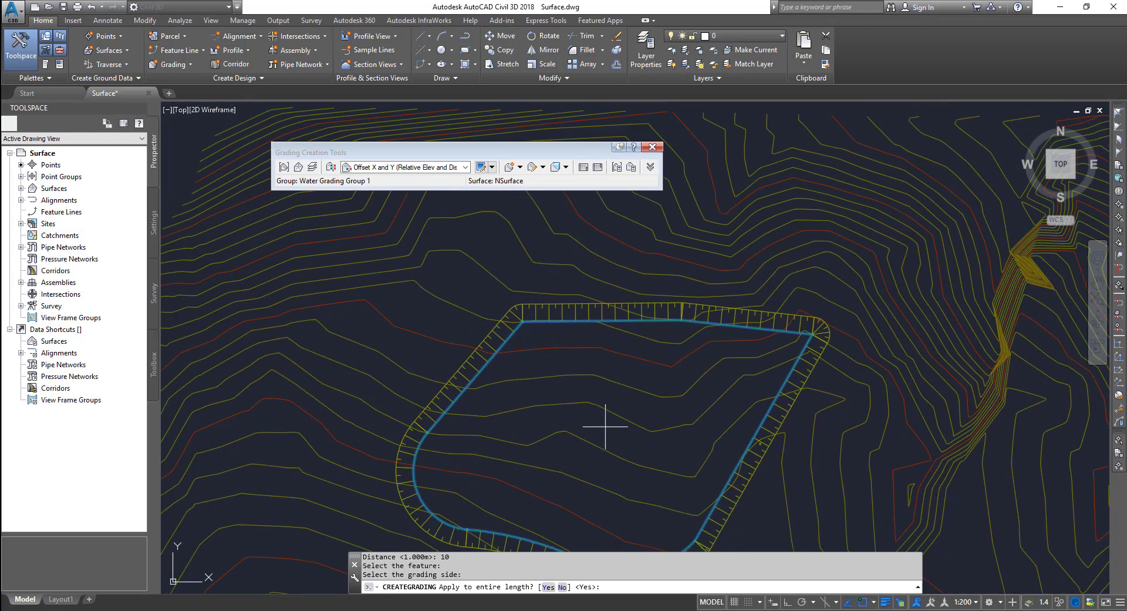
{"action": "left_click", "coordinate": [547, 586]}
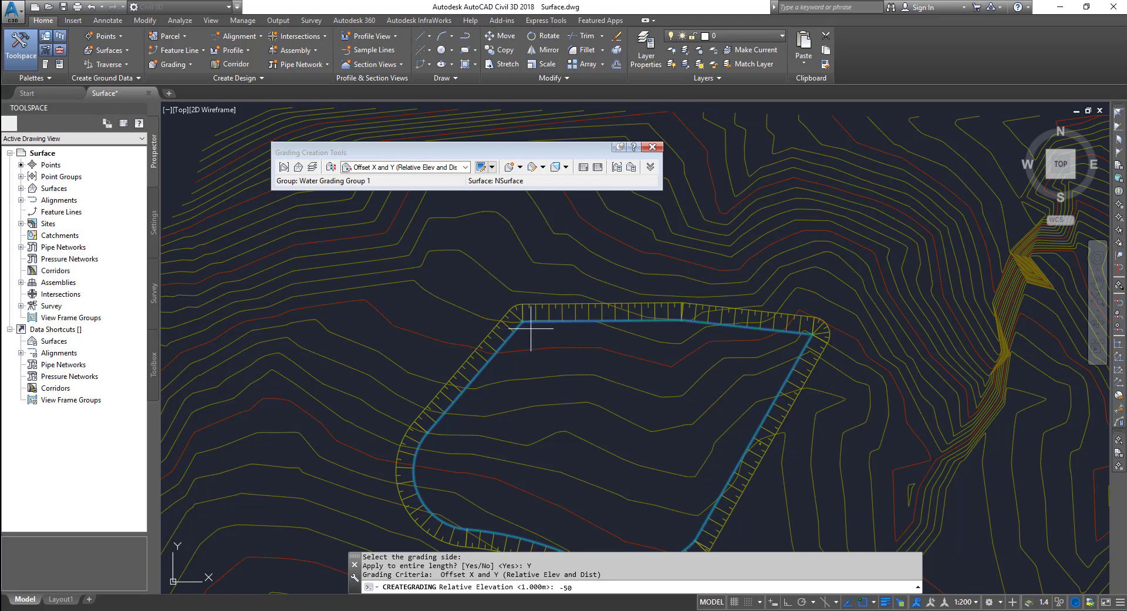
- Give the grading relative elevation -50 and distance 0.01
{"action": "key", "text": "Return"}
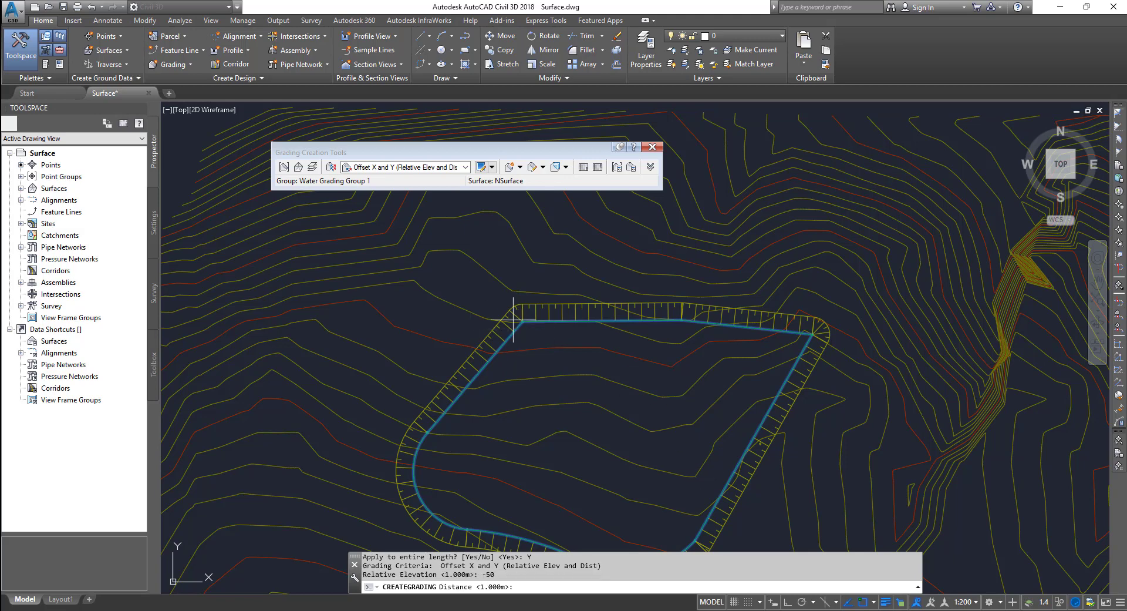
{"action": "scroll", "coordinate": [511, 320], "scroll_direction": "up", "scroll_amount": 10}
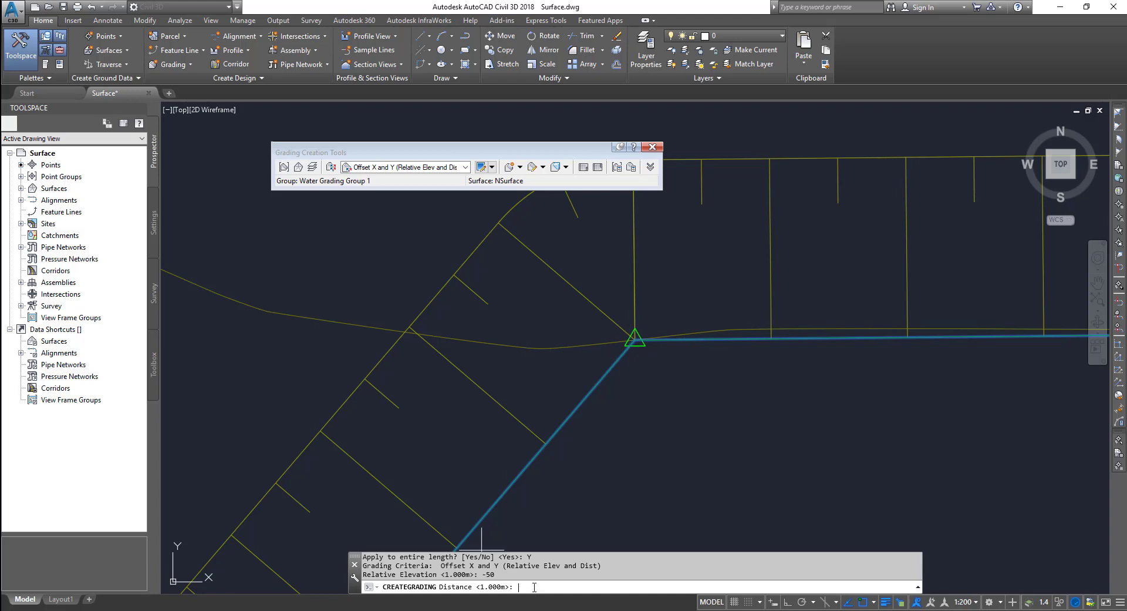
{"action": "type", "text": "01"}
{"action": "key", "text": "BackSpace"}
{"action": "key", "text": "BackSpace"}
{"action": "type", "text": "0"}
{"action": "type", "text": "1"}
{"action": "key", "text": "Return"}
{"action": "scroll", "coordinate": [636, 389], "scroll_direction": "down", "scroll_amount": 1}
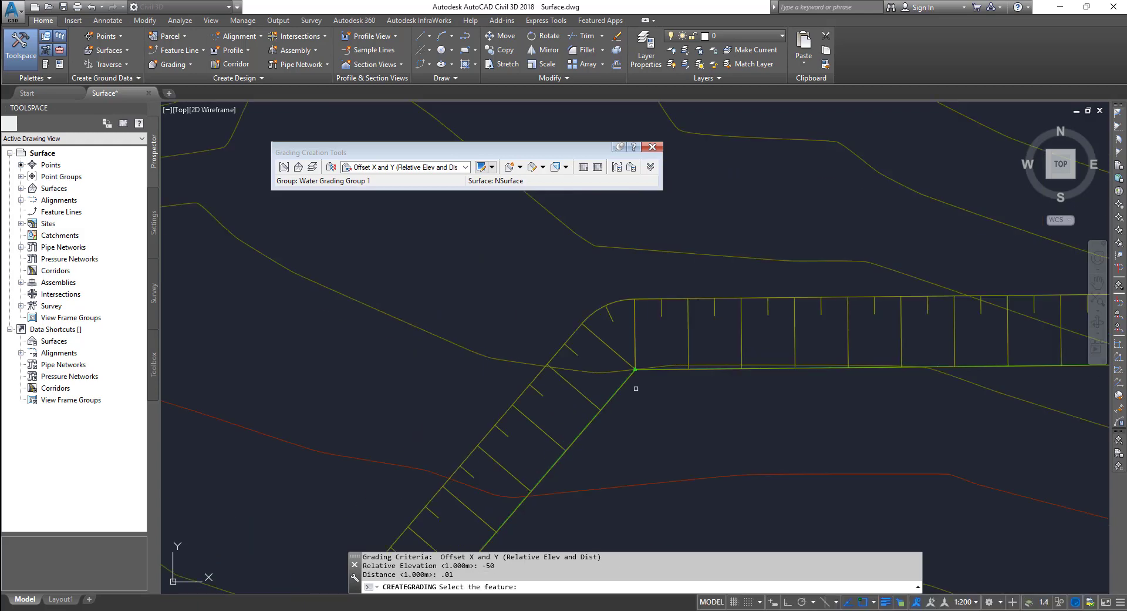
{"action": "scroll", "coordinate": [758, 438], "scroll_direction": "down", "scroll_amount": 3}
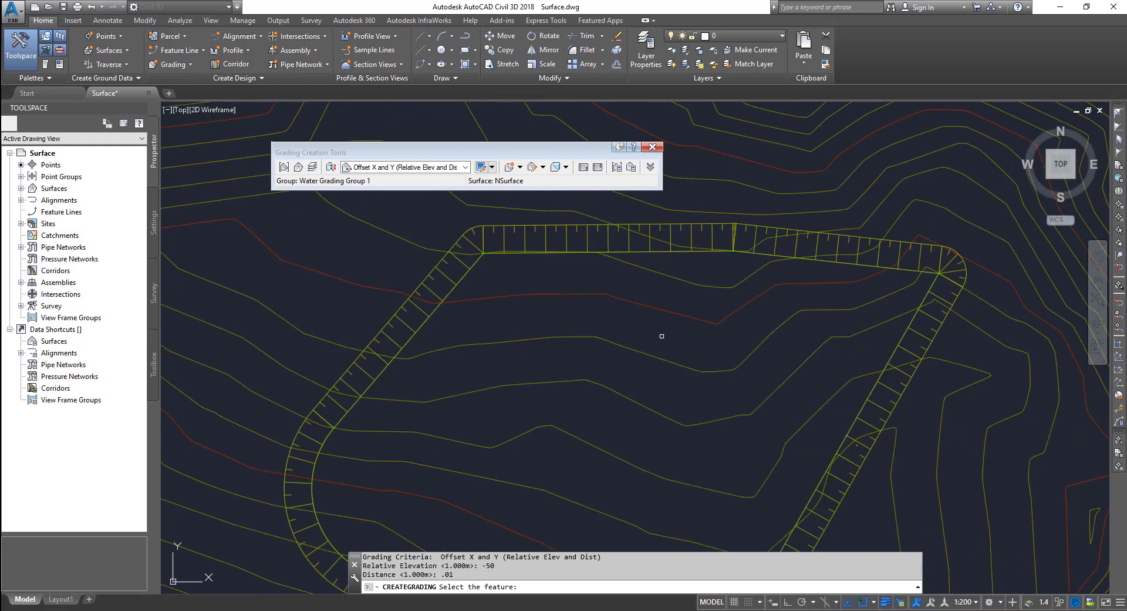
- Switch the grading criteria to Surface at Grade (%)
{"action": "left_click", "coordinate": [520, 166]}
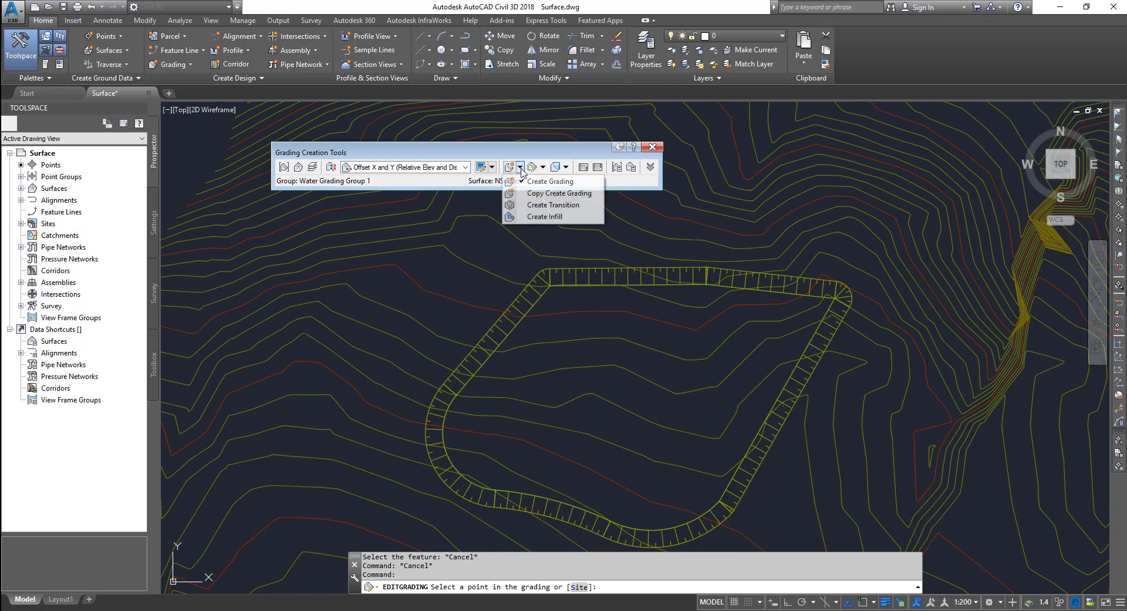
{"action": "left_click", "coordinate": [536, 217]}
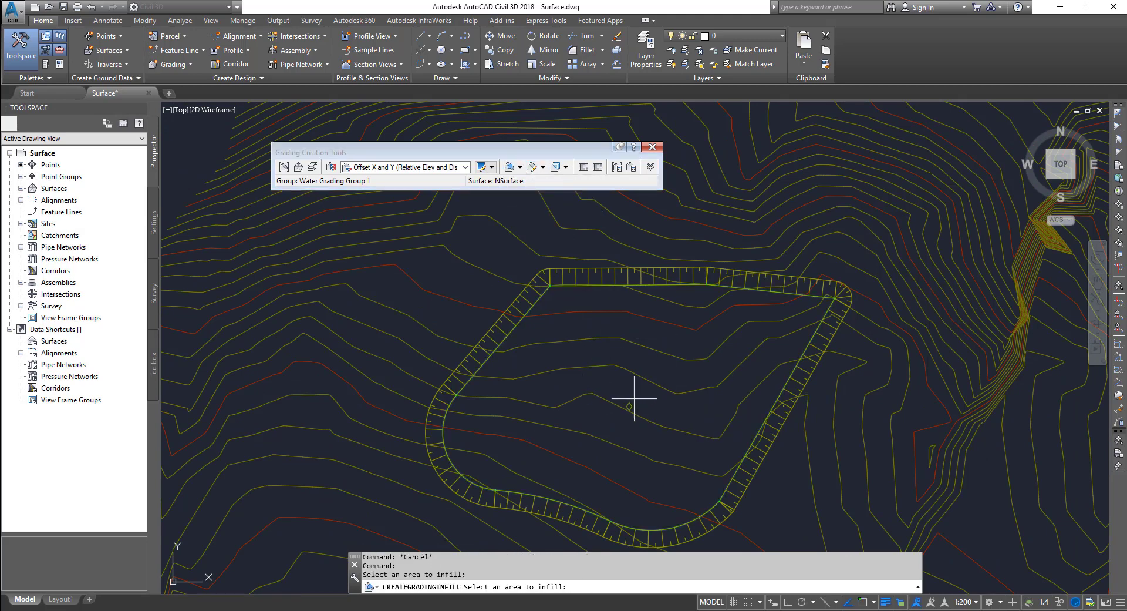
{"action": "left_click", "coordinate": [434, 167]}
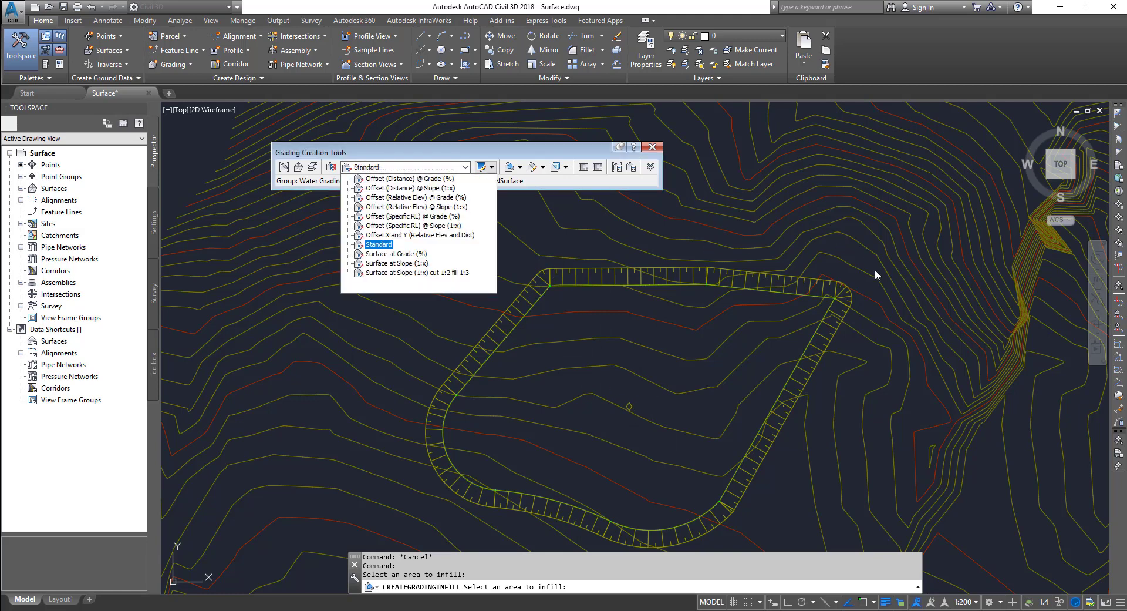
{"action": "left_click", "coordinate": [405, 254]}
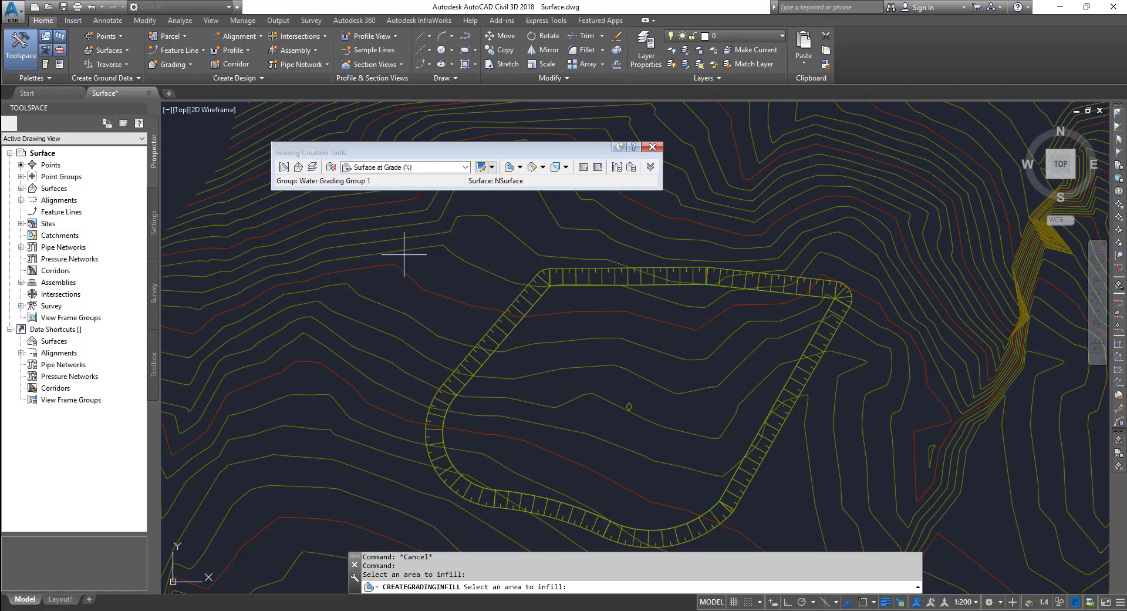
- Grade the full pond feature line at 80% cut and 80% fill, then close the grading tools
{"action": "left_click", "coordinate": [521, 167]}
{"action": "left_click", "coordinate": [520, 184]}
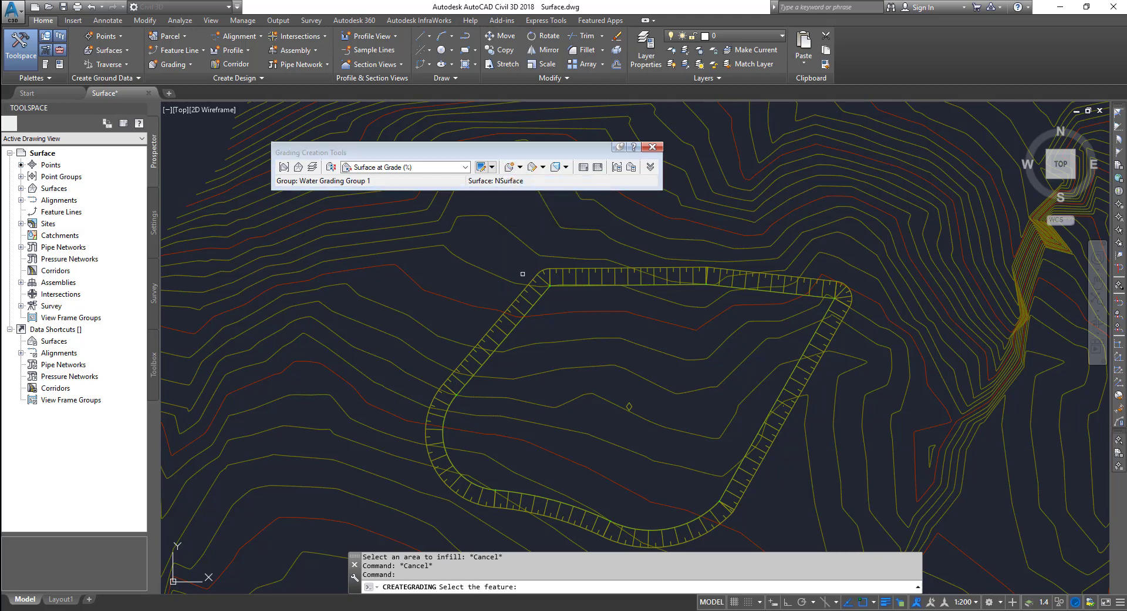
{"action": "scroll", "coordinate": [520, 282], "scroll_direction": "up", "scroll_amount": 8}
{"action": "left_click", "coordinate": [604, 268]}
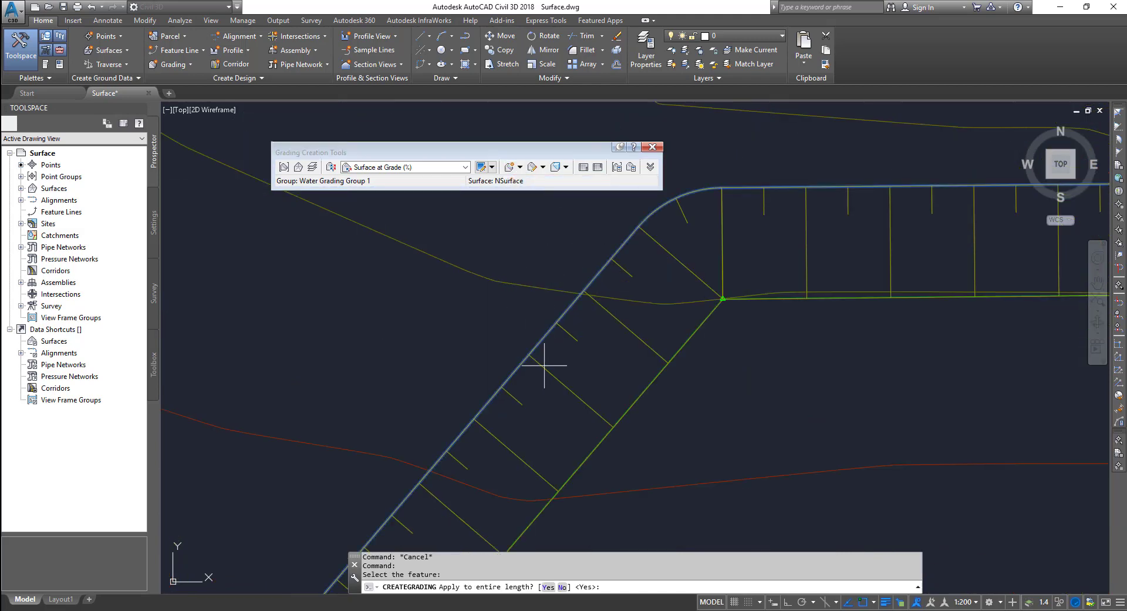
{"action": "scroll", "coordinate": [528, 367], "scroll_direction": "down", "scroll_amount": 5}
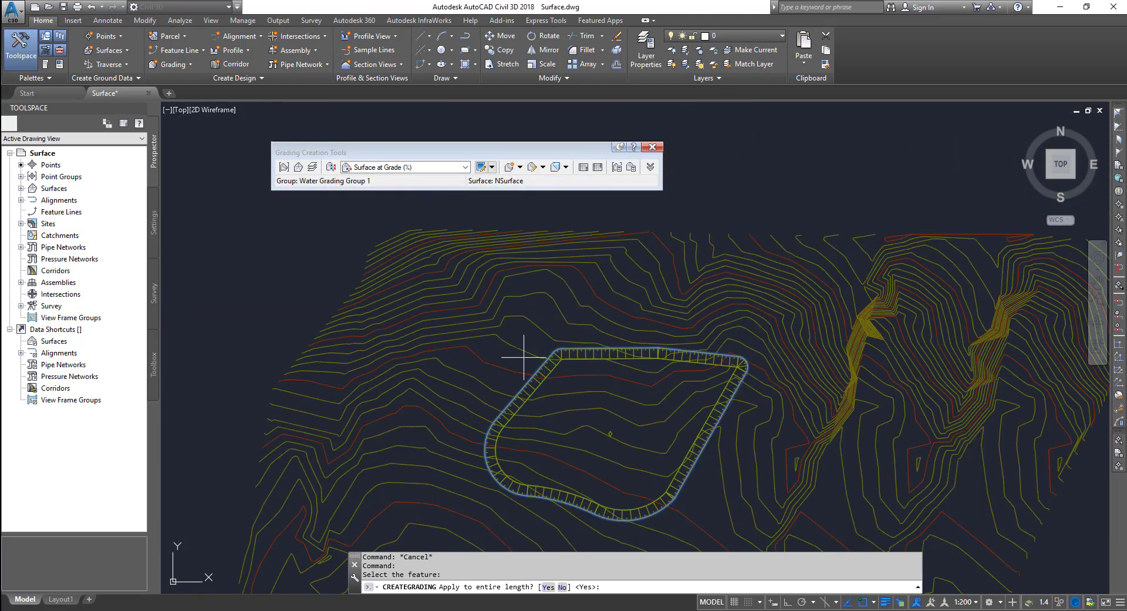
{"action": "left_click", "coordinate": [549, 586]}
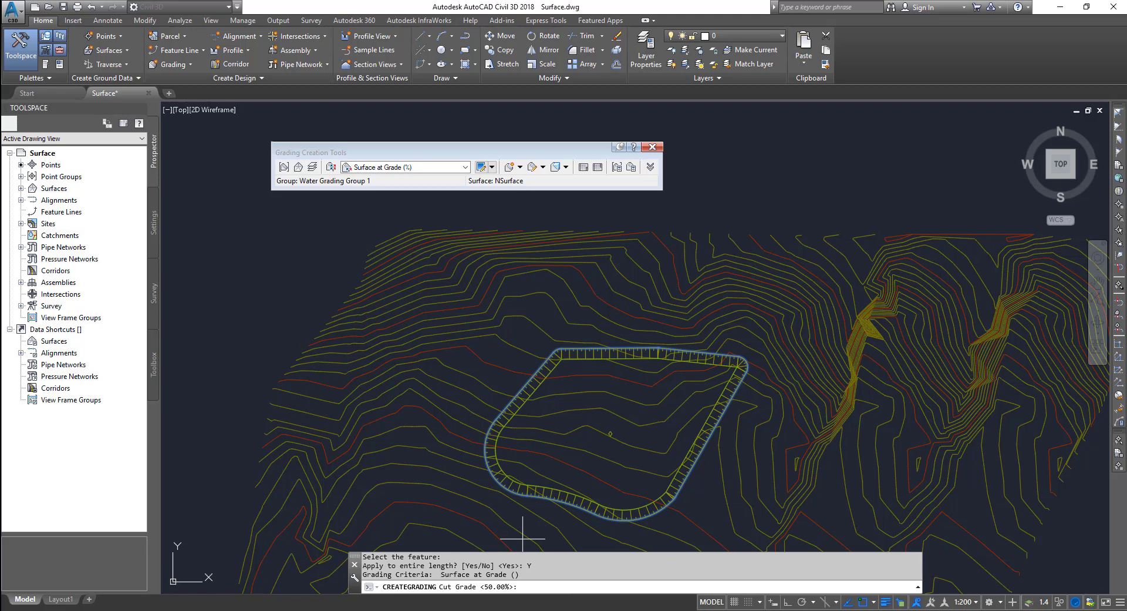
{"action": "key", "text": "Return"}
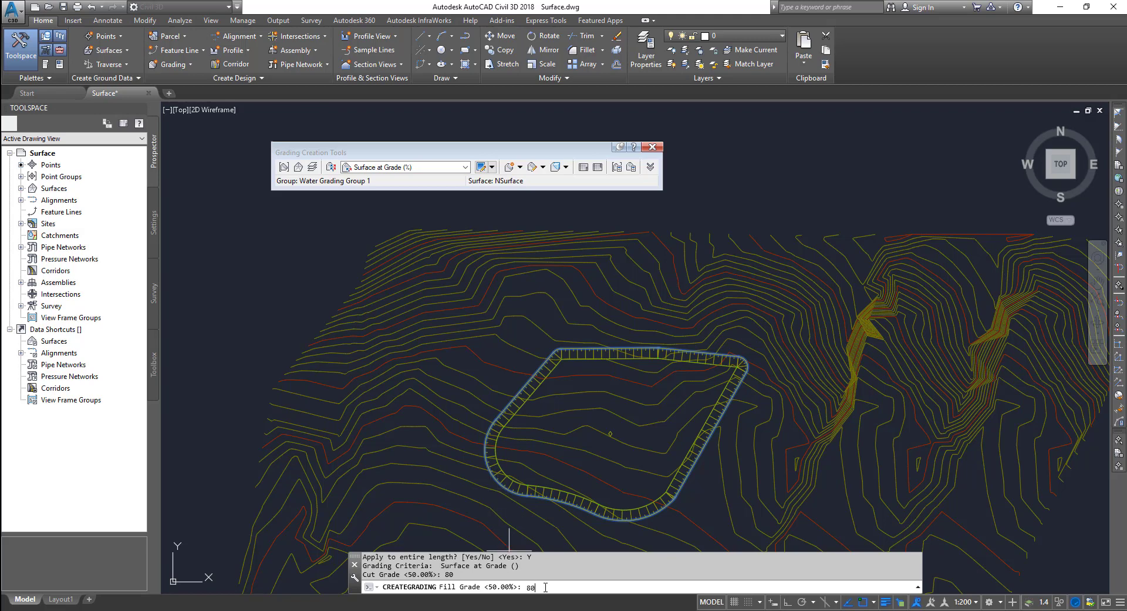
{"action": "key", "text": "Return"}
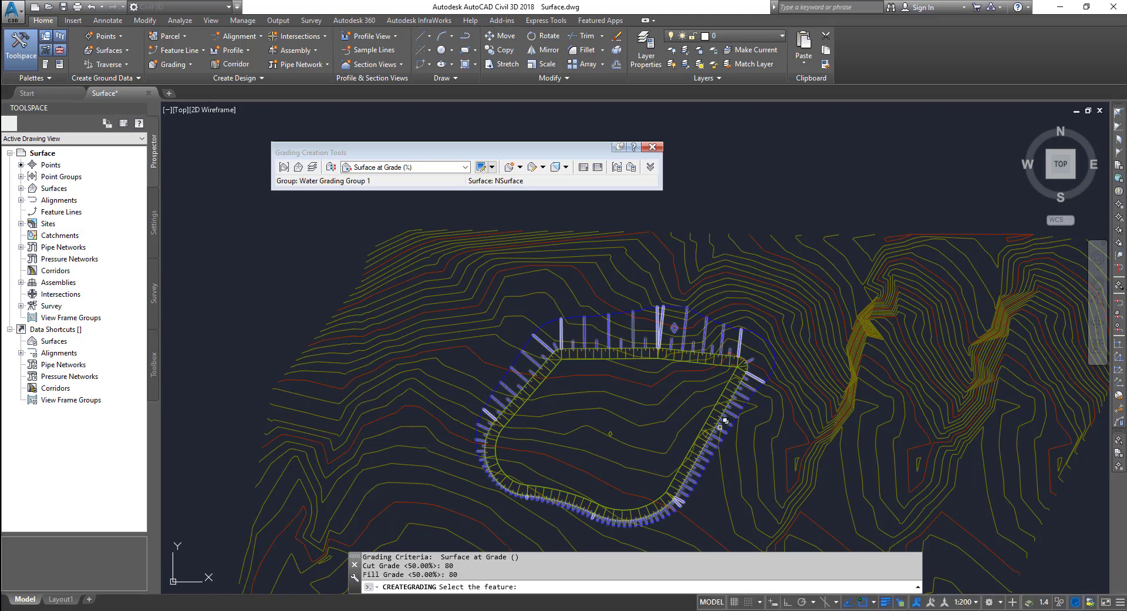
{"action": "left_click", "coordinate": [652, 148]}
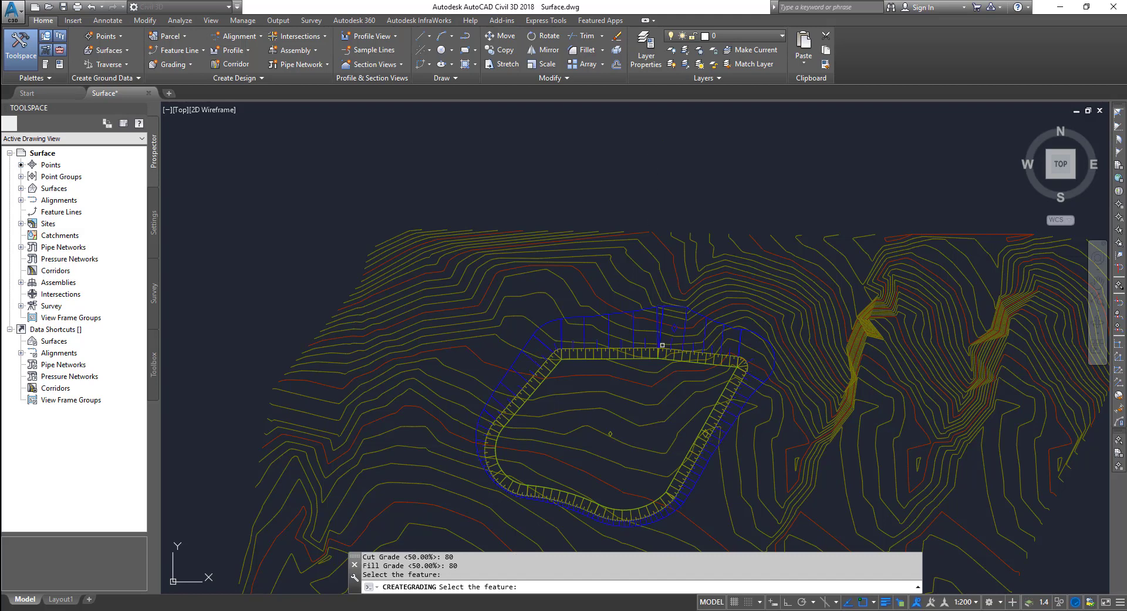
{"action": "left_click", "coordinate": [604, 394]}
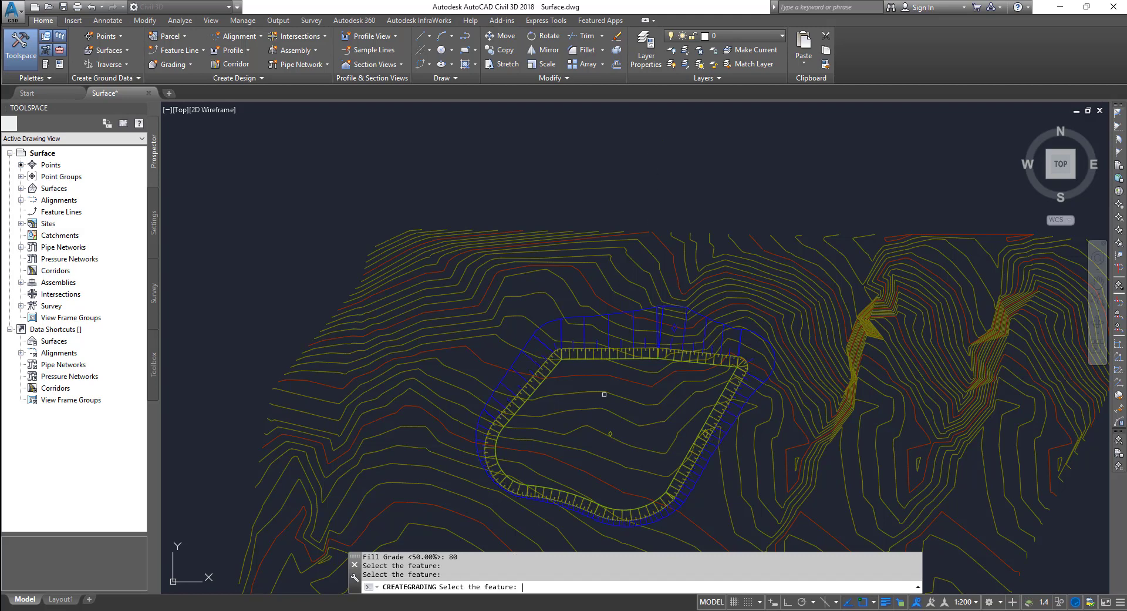
{"action": "key", "text": "Escape"}
{"action": "scroll", "coordinate": [490, 327], "scroll_direction": "down", "scroll_amount": 2}
{"action": "left_click", "coordinate": [451, 221]}
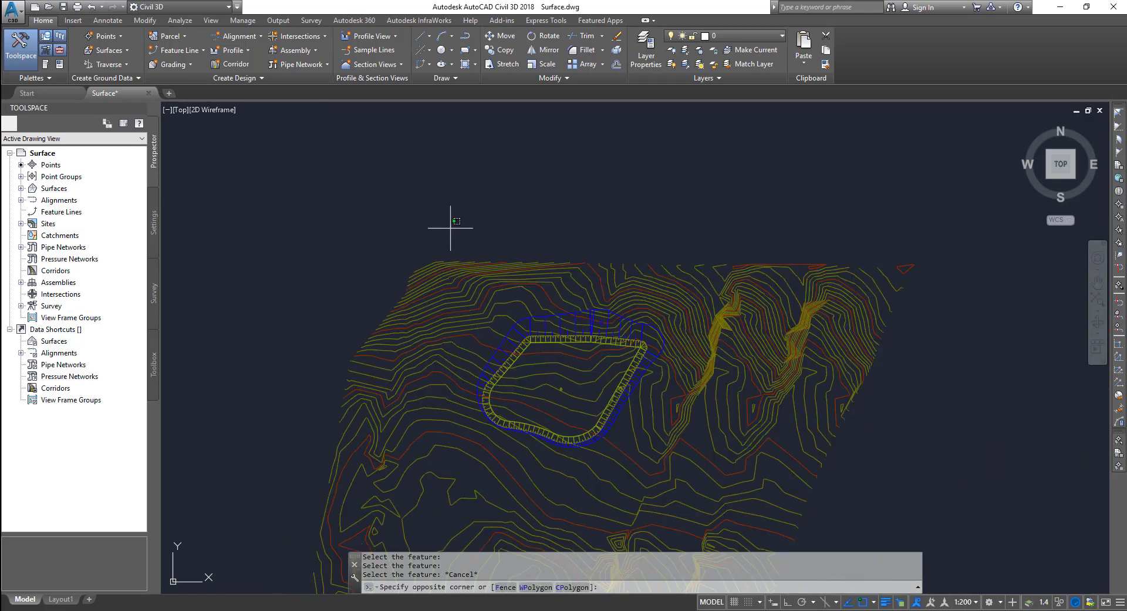
{"action": "left_click", "coordinate": [675, 465]}
{"action": "right_click", "coordinate": [573, 231]}
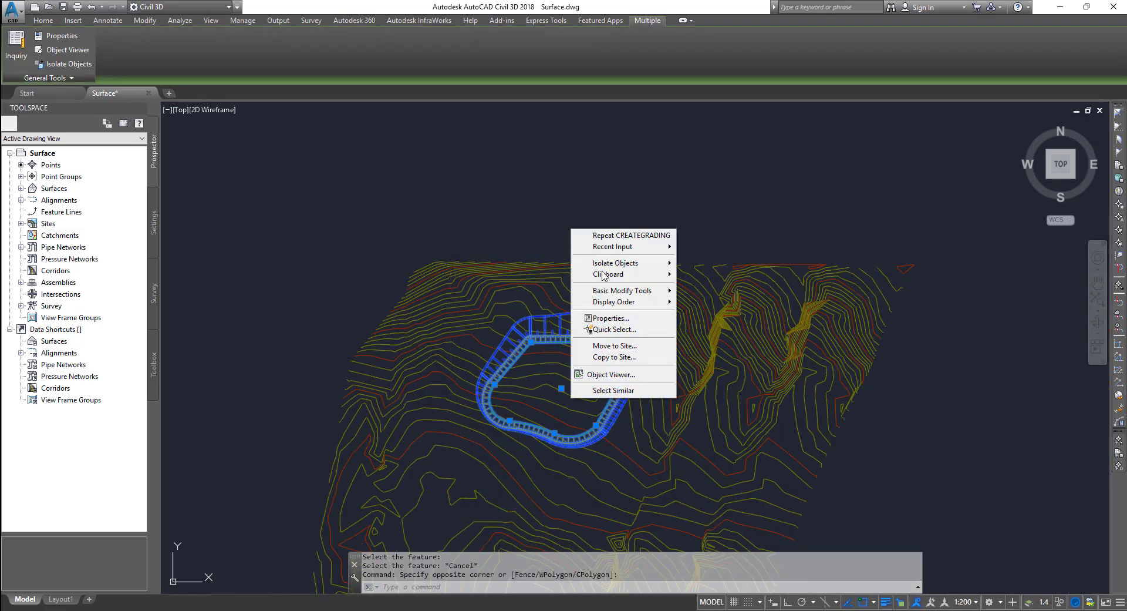
{"action": "left_click", "coordinate": [618, 376]}
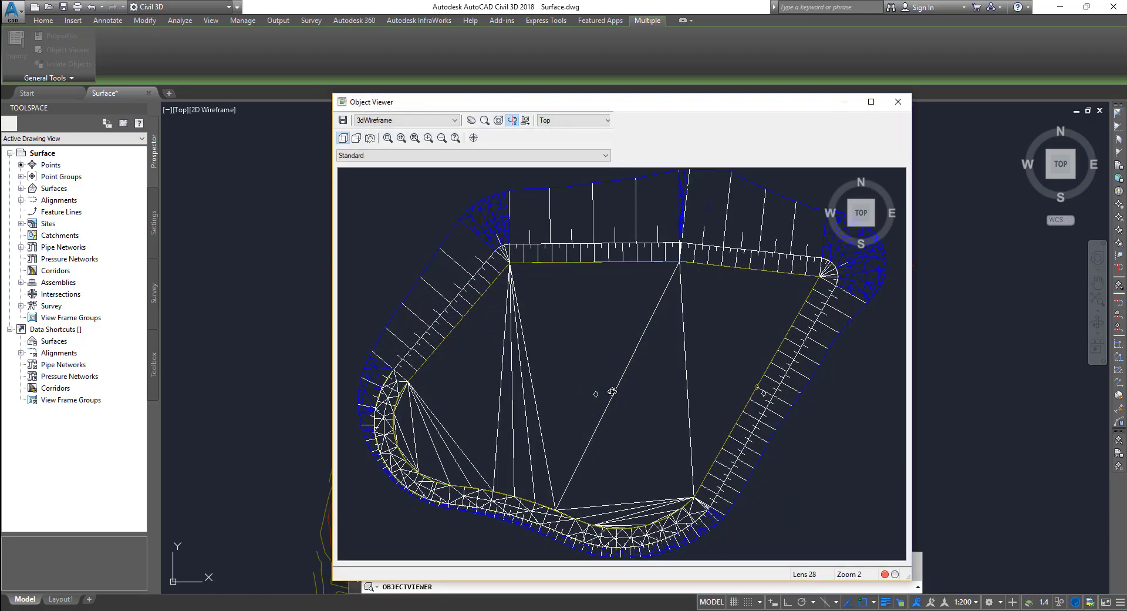
{"action": "left_click_drag", "start_coordinate": [643, 357], "coordinate": [458, 166]}
{"action": "left_click", "coordinate": [427, 120]}
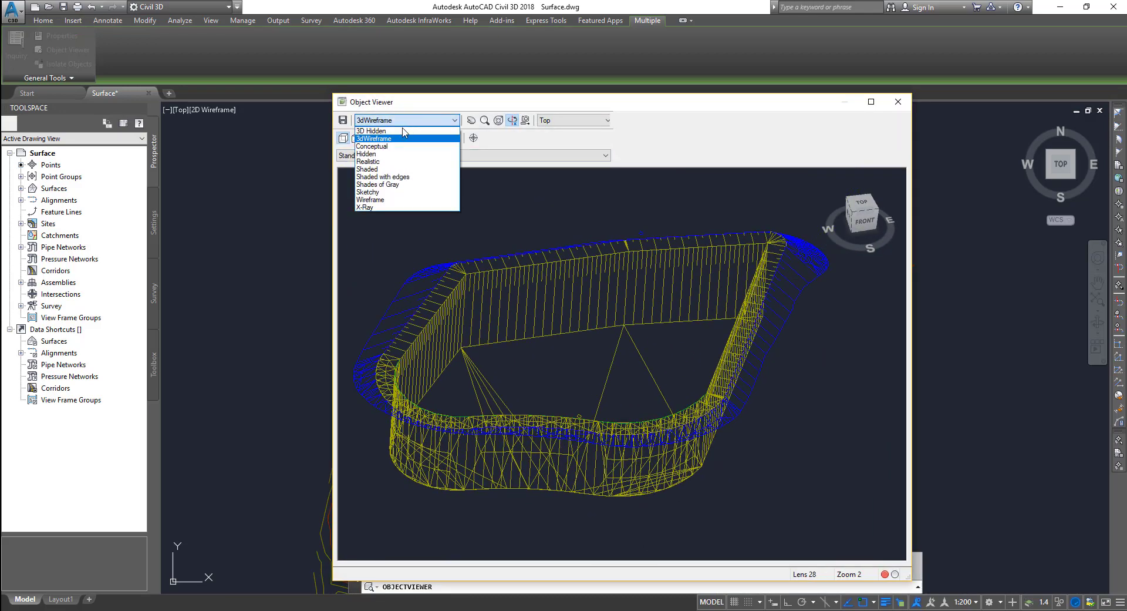
{"action": "left_click", "coordinate": [369, 161]}
{"action": "left_click_drag", "start_coordinate": [581, 383], "coordinate": [581, 419]}
{"action": "left_click_drag", "start_coordinate": [657, 382], "coordinate": [747, 199]}
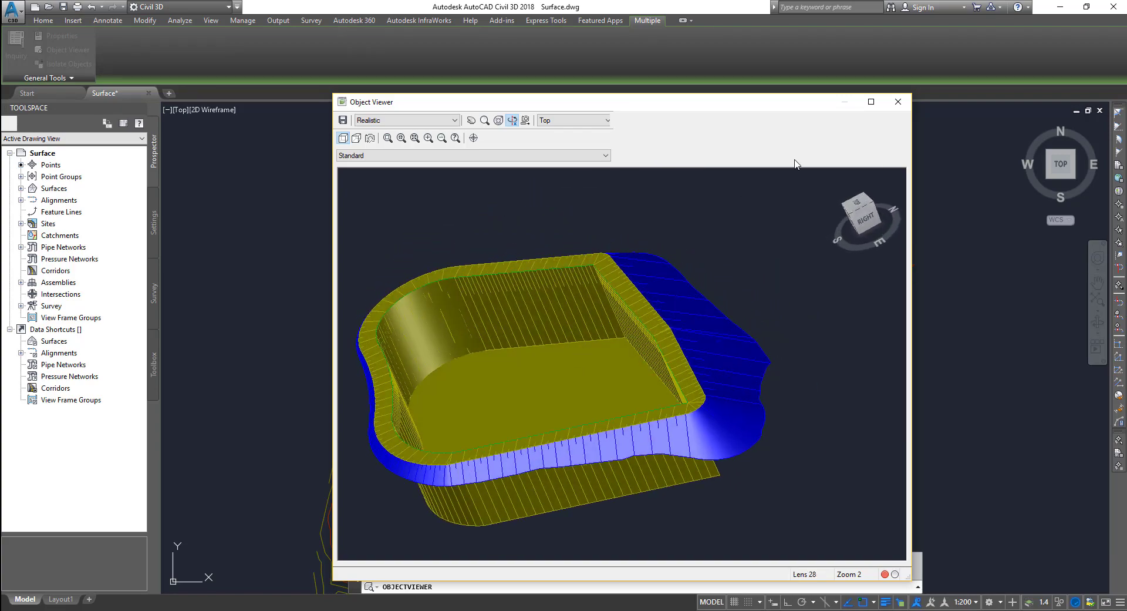
{"action": "left_click", "coordinate": [898, 102]}
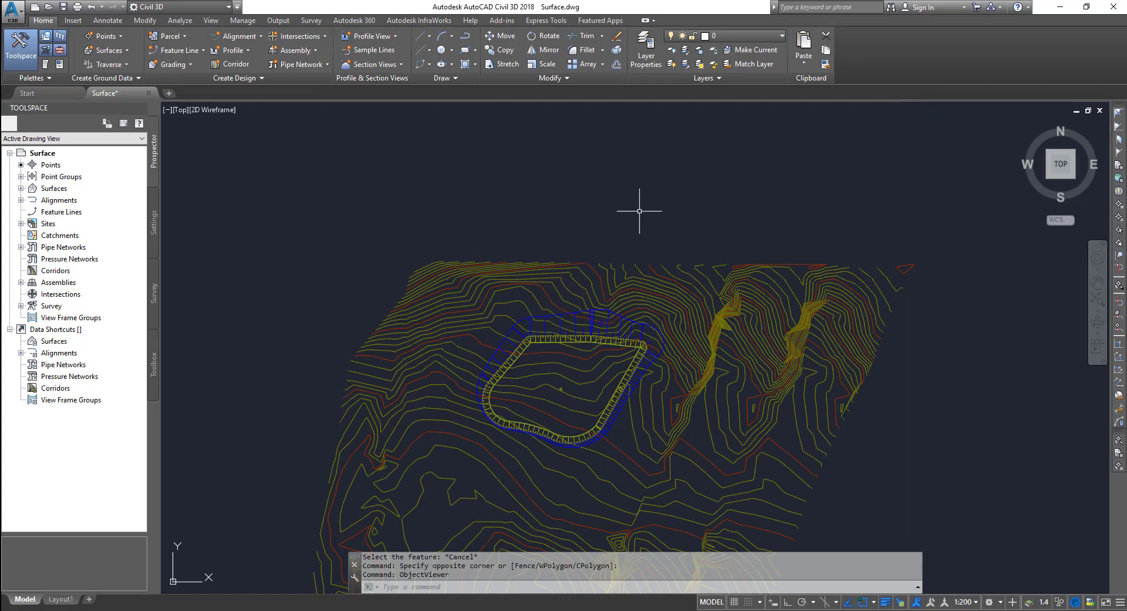
{"action": "left_click", "coordinate": [639, 211]}
{"action": "left_click", "coordinate": [565, 348]}
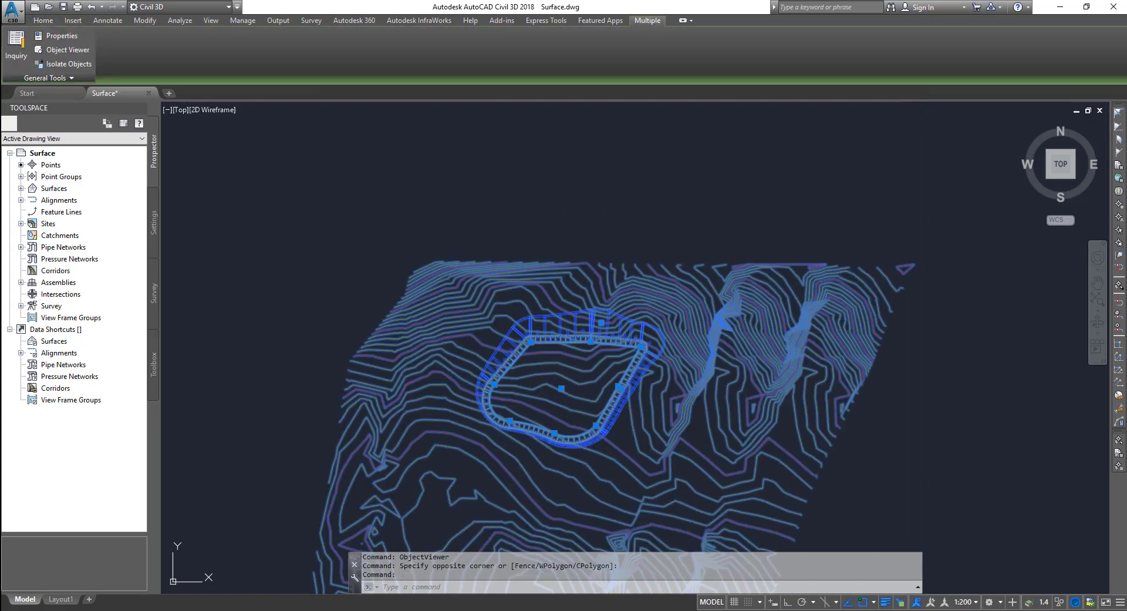
{"action": "right_click", "coordinate": [564, 385]}
{"action": "left_click", "coordinate": [596, 499]}
{"action": "left_click_drag", "start_coordinate": [596, 460], "coordinate": [621, 373]}
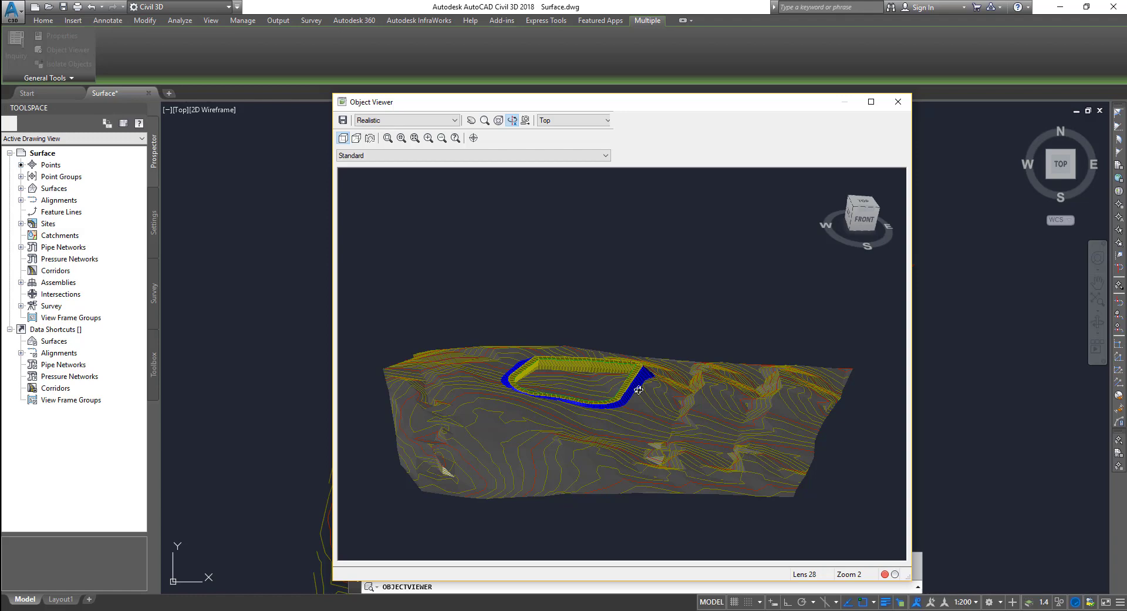
{"action": "left_click", "coordinate": [898, 101]}
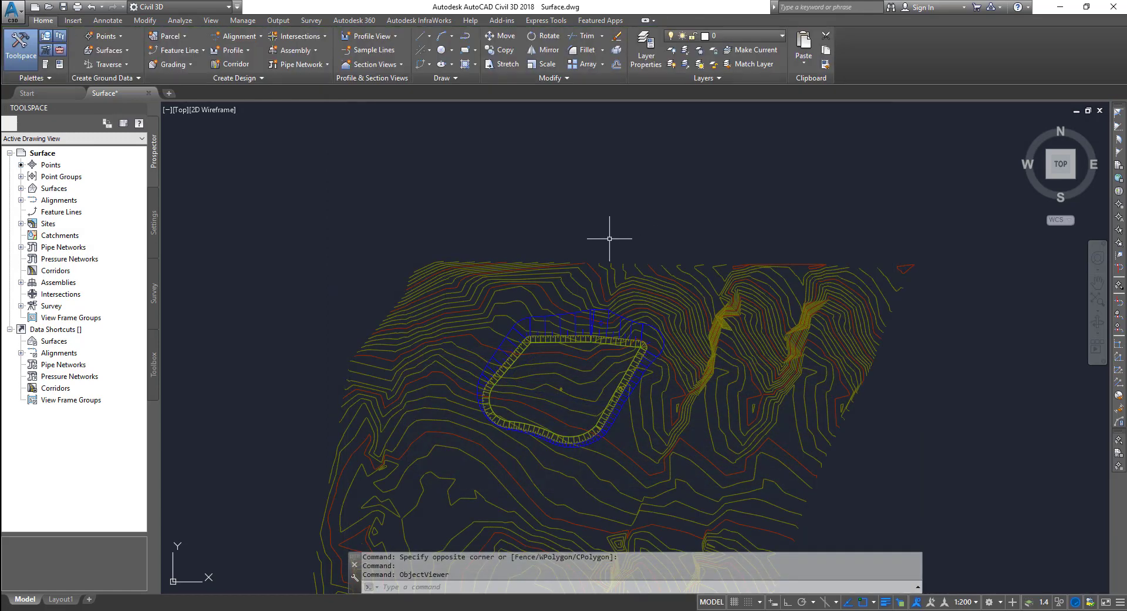
{"action": "scroll", "coordinate": [532, 338], "scroll_direction": "up", "scroll_amount": 5}
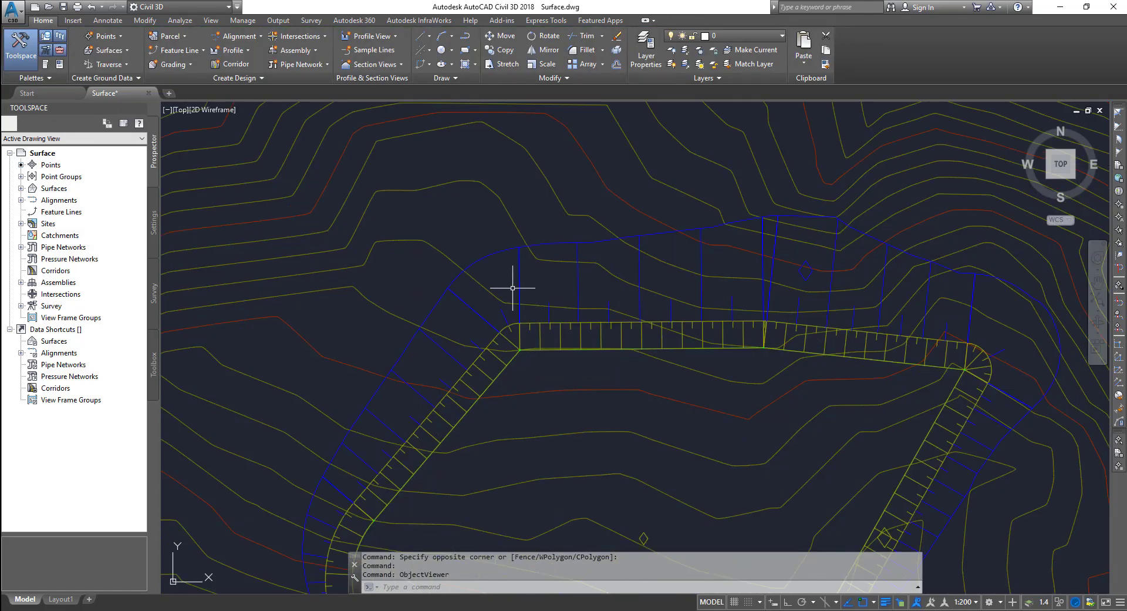
- Enable Automatic Surface Creation for Water Grading Group 1 in its group properties
{"action": "left_click", "coordinate": [516, 289]}
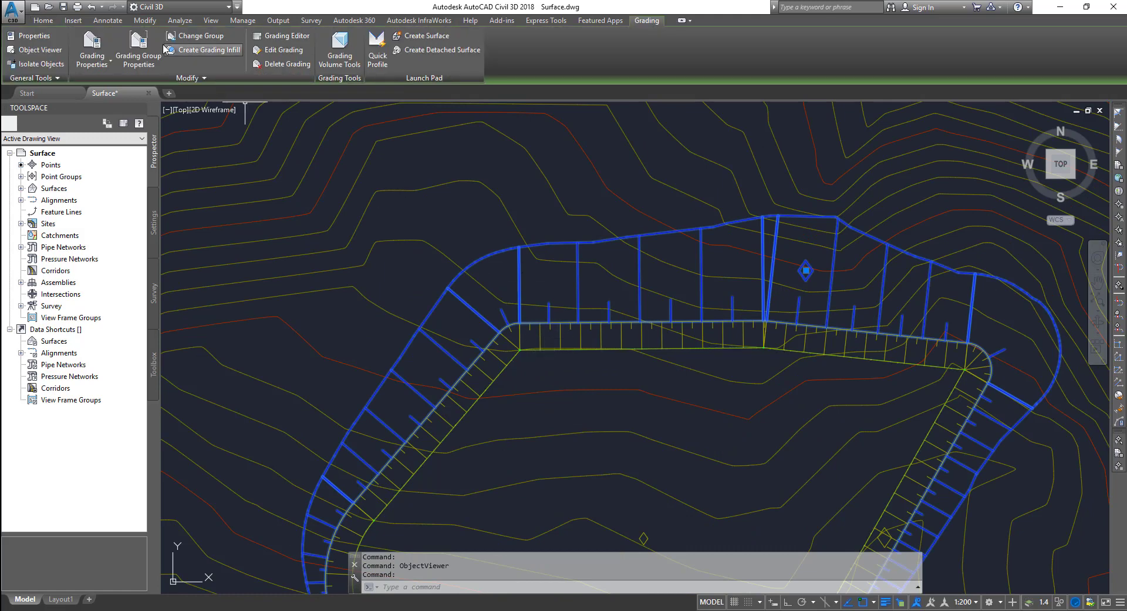
{"action": "left_click", "coordinate": [139, 43]}
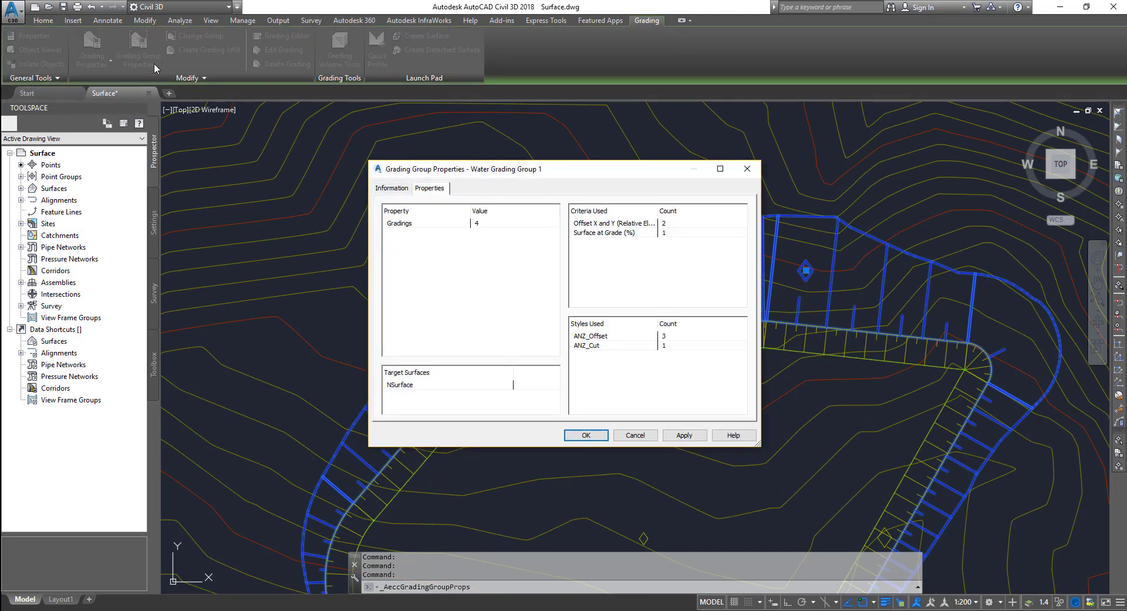
{"action": "left_click", "coordinate": [394, 188]}
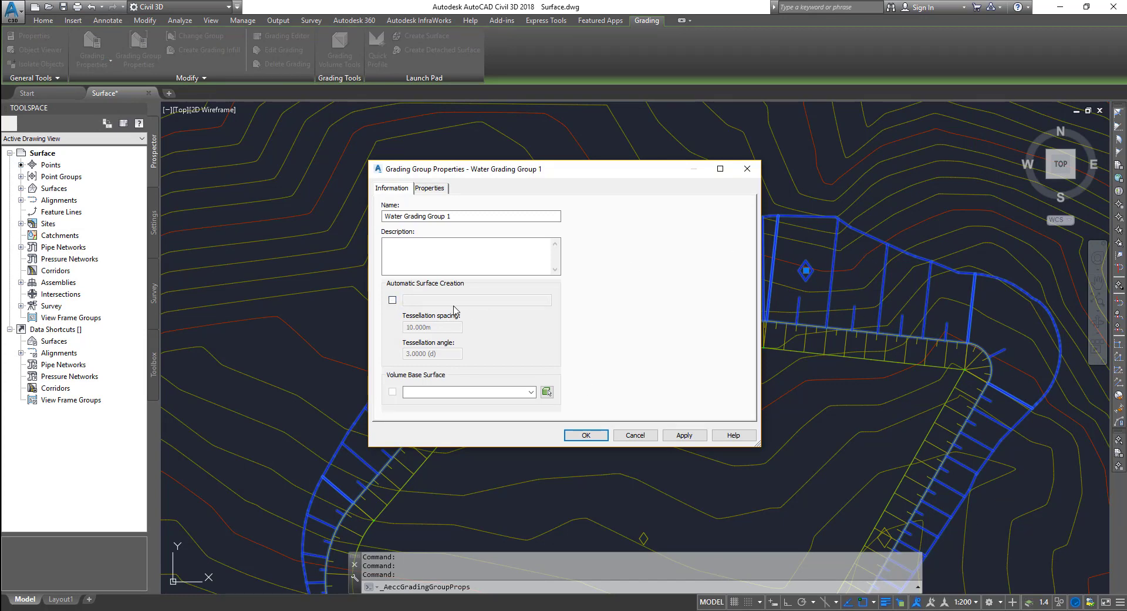
{"action": "left_click", "coordinate": [393, 300]}
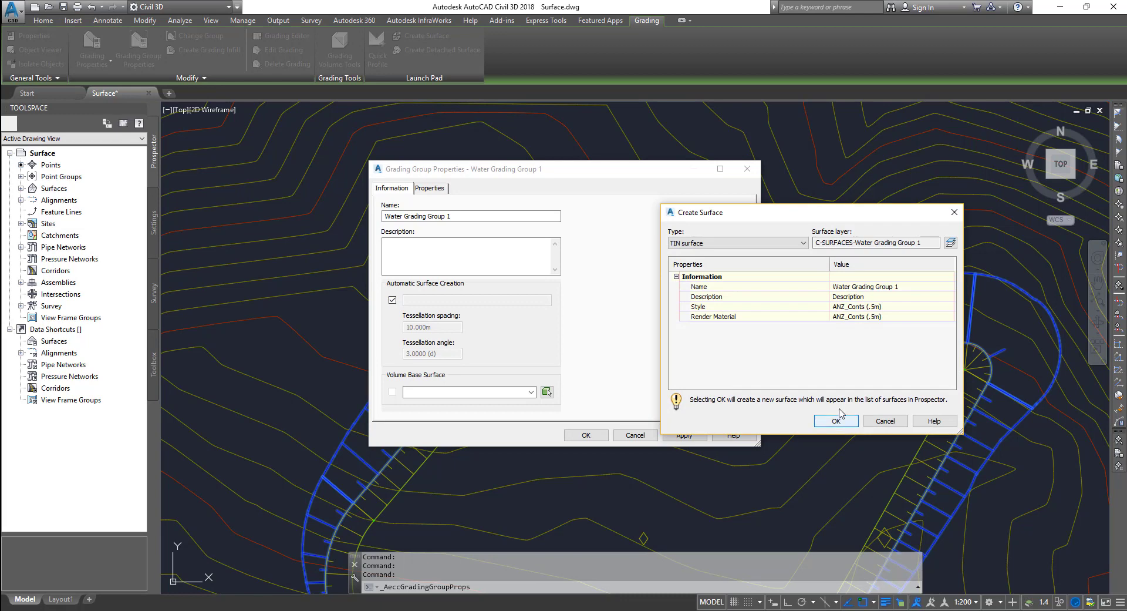
{"action": "left_click", "coordinate": [834, 421]}
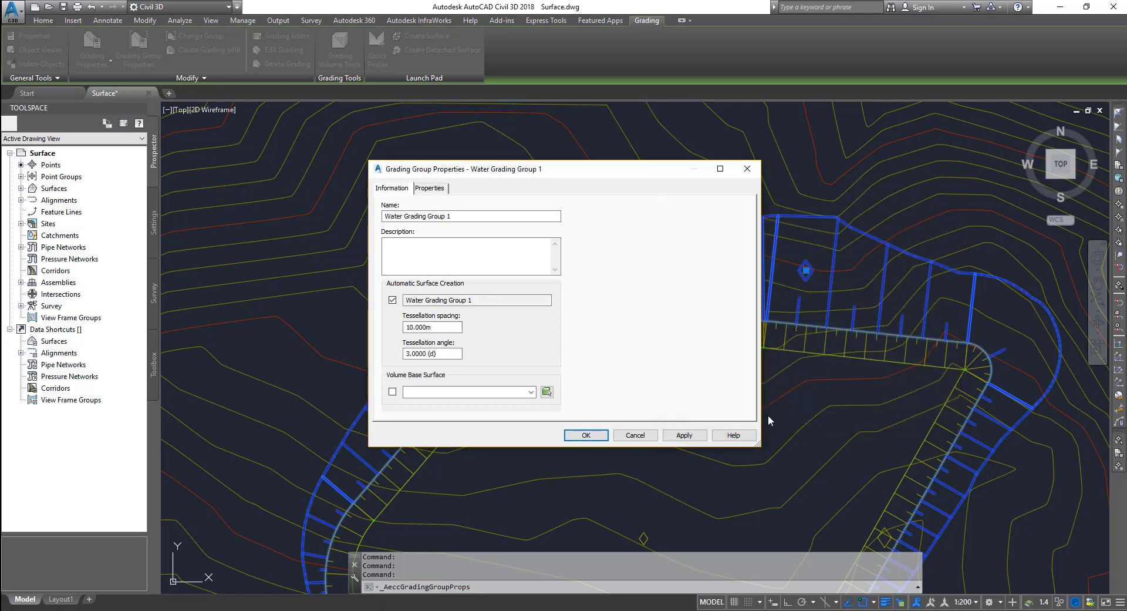
{"action": "left_click", "coordinate": [585, 435]}
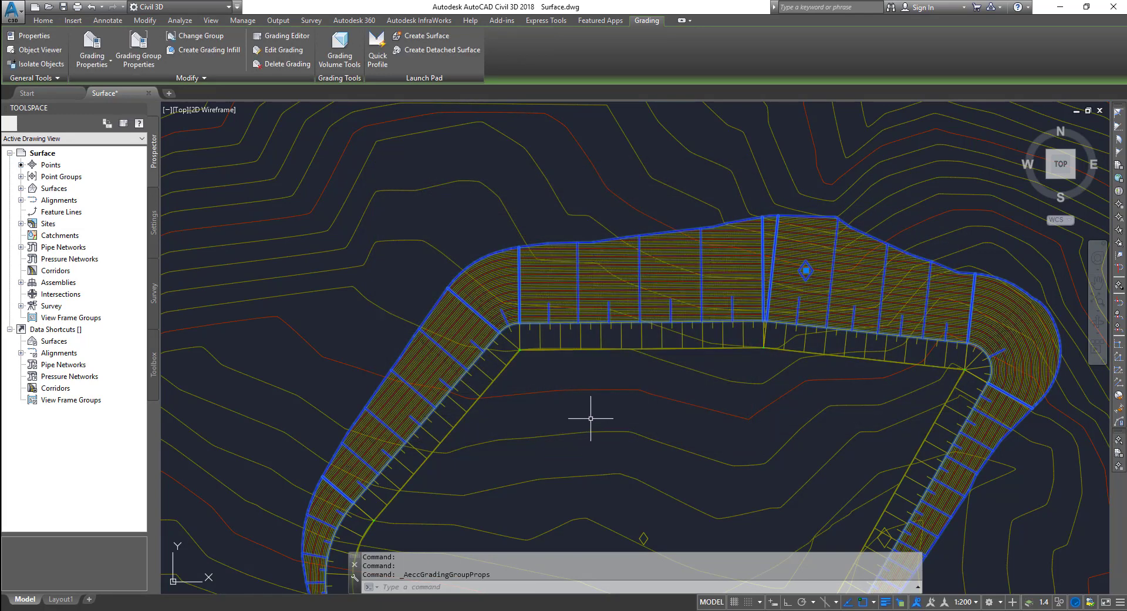
- Preview the Water Grading Group 1 surface in 3D and expand Surfaces in Prospector
{"action": "key", "text": "Escape"}
{"action": "left_click", "coordinate": [664, 267]}
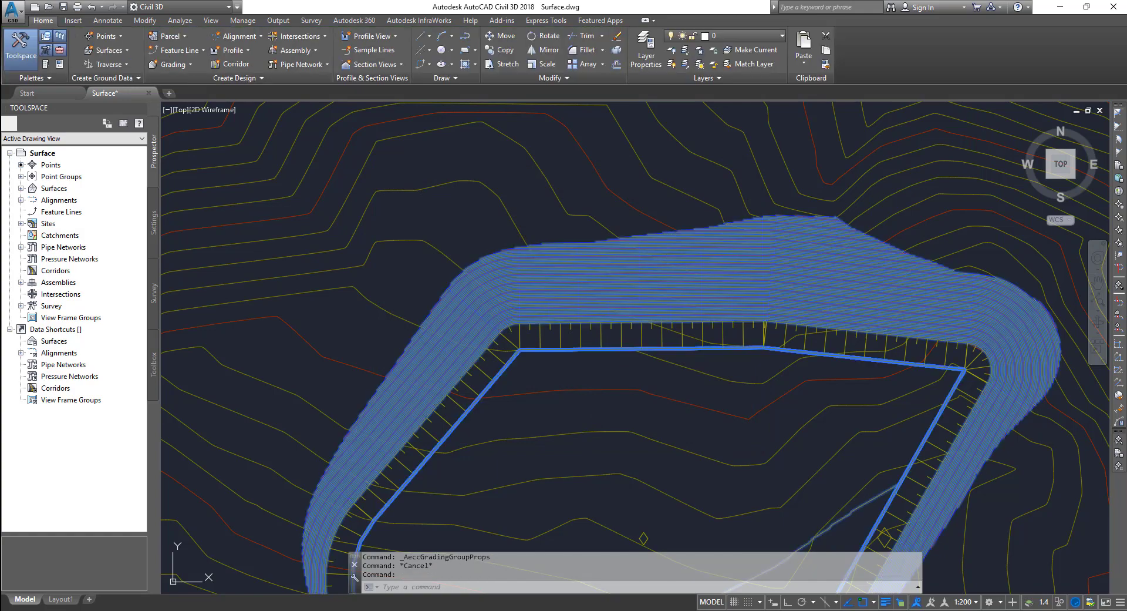
{"action": "right_click", "coordinate": [664, 270]}
{"action": "left_click", "coordinate": [704, 430]}
{"action": "mouse_move", "coordinate": [672, 342]}
{"action": "left_mouse_down"}
{"action": "mouse_move", "coordinate": [662, 395]}
{"action": "mouse_move", "coordinate": [624, 430]}
{"action": "mouse_move", "coordinate": [559, 411]}
{"action": "mouse_move", "coordinate": [649, 393]}
{"action": "mouse_move", "coordinate": [665, 416]}
{"action": "mouse_move", "coordinate": [755, 238]}
{"action": "left_mouse_up"}
{"action": "left_click", "coordinate": [898, 102]}
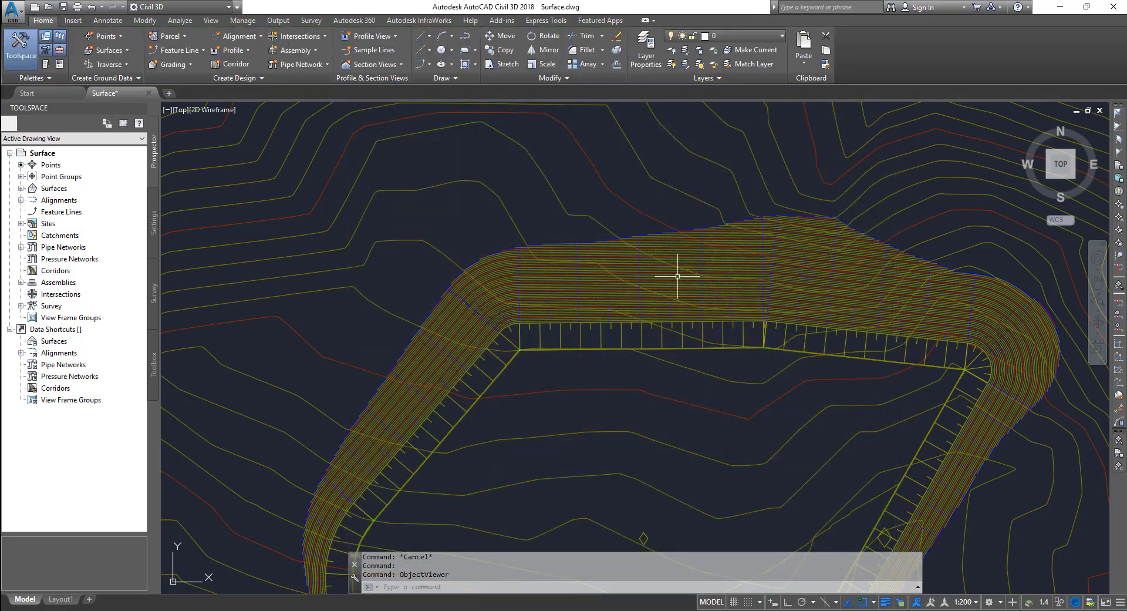
{"action": "scroll", "coordinate": [567, 274], "scroll_direction": "down", "scroll_amount": 2}
{"action": "left_click", "coordinate": [21, 188]}
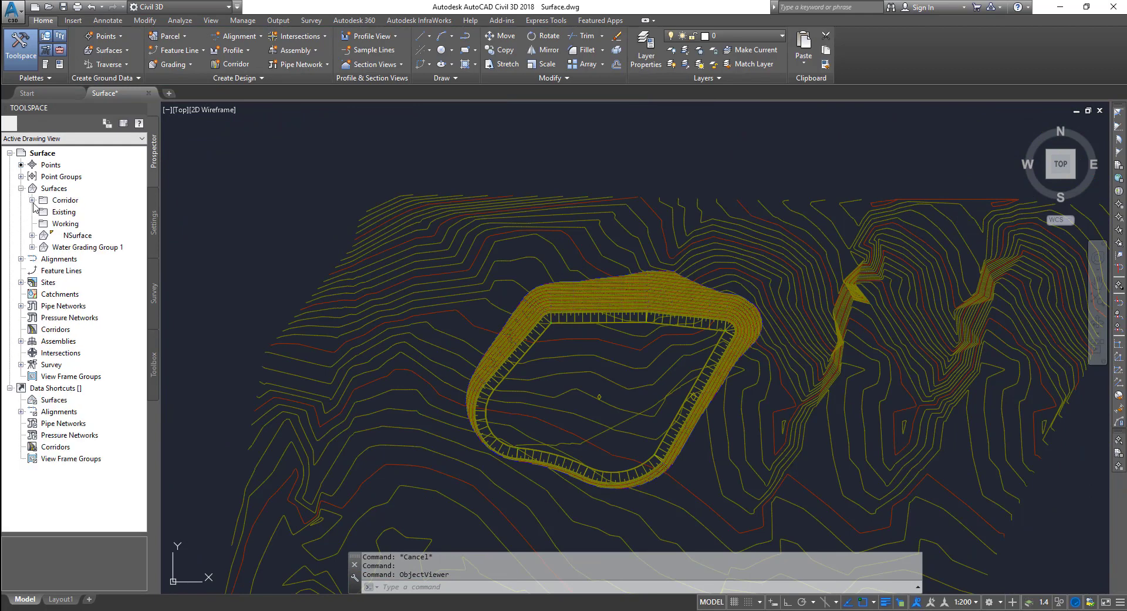
- Start a new surface from the Surfaces collection and prefix its name with 'Final'
{"action": "right_click", "coordinate": [62, 225]}
{"action": "key", "text": "Escape"}
{"action": "right_click", "coordinate": [59, 188]}
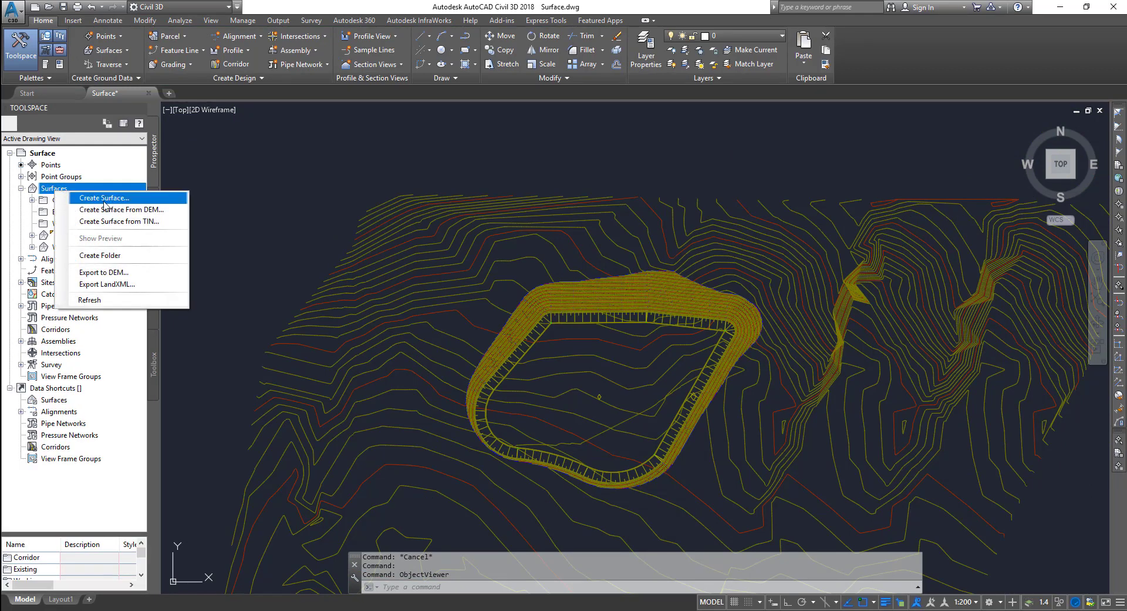
{"action": "left_click", "coordinate": [105, 198]}
{"action": "left_click", "coordinate": [868, 289]}
{"action": "left_click", "coordinate": [833, 287]}
{"action": "type", "text": "Final Surface<[Next Counter(CP)]>"}
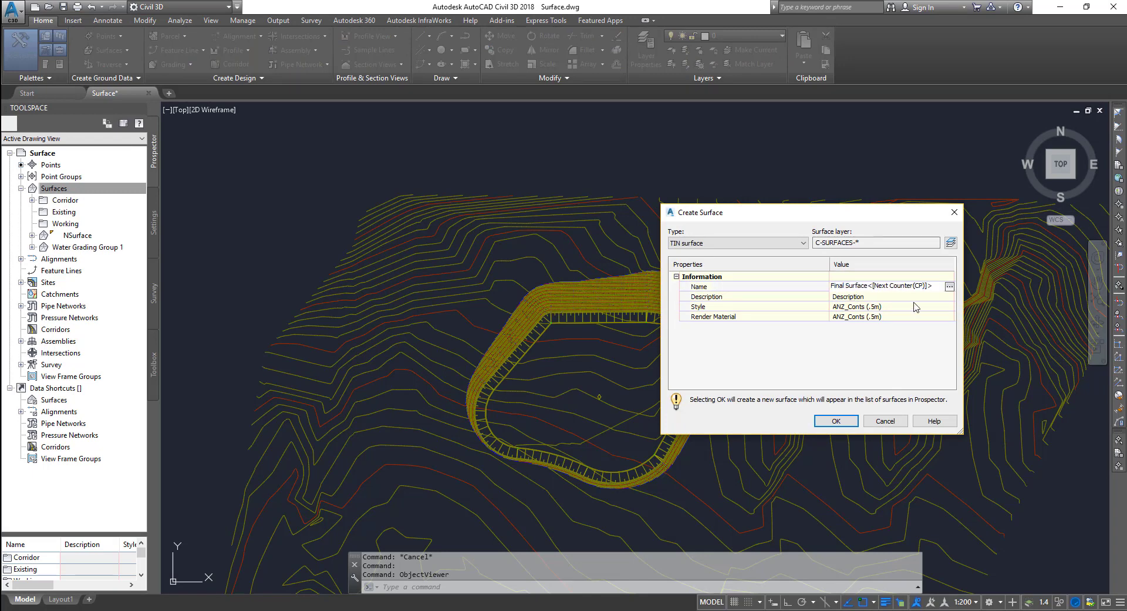
- Give Final Surface1 the ANZ_Triangulation (magenta) style and create it
{"action": "left_click", "coordinate": [916, 306]}
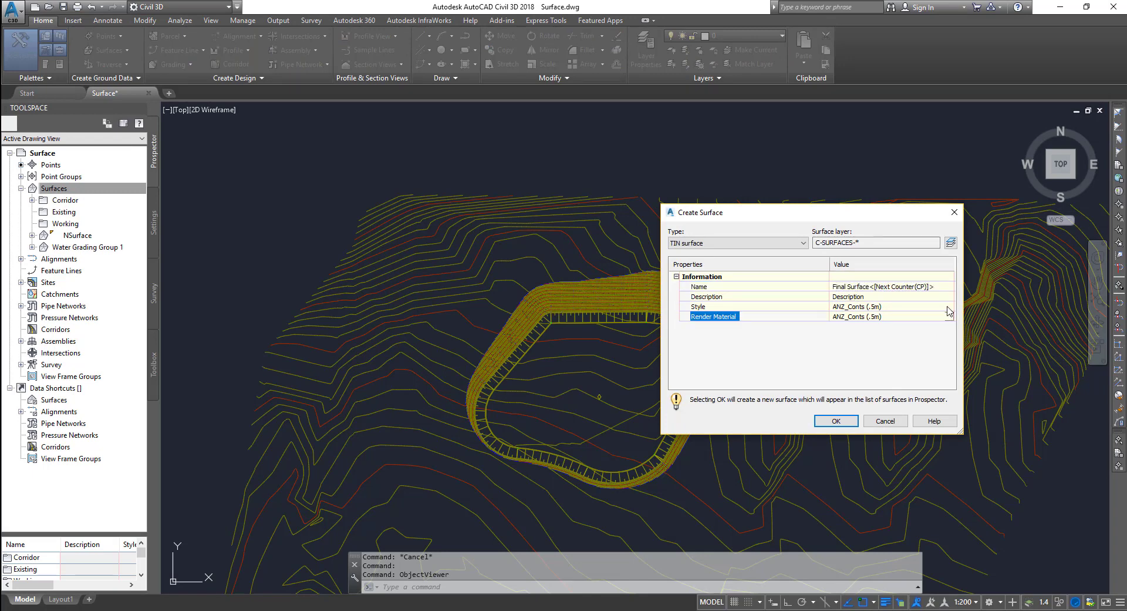
{"action": "left_click", "coordinate": [949, 306]}
{"action": "left_click", "coordinate": [668, 304]}
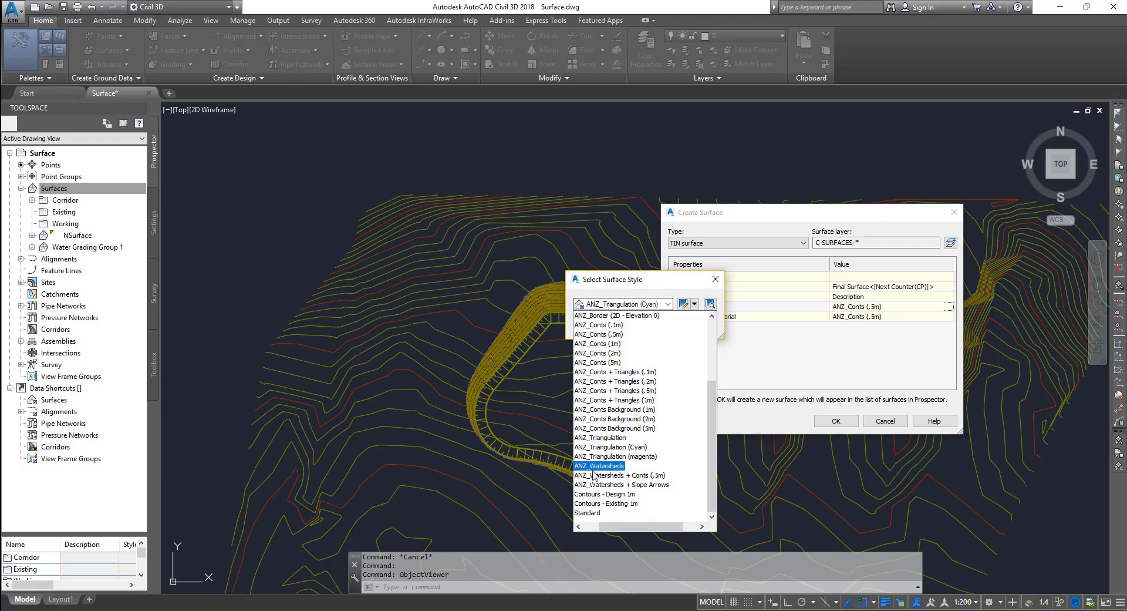
{"action": "left_click", "coordinate": [613, 448]}
{"action": "left_click", "coordinate": [595, 325]}
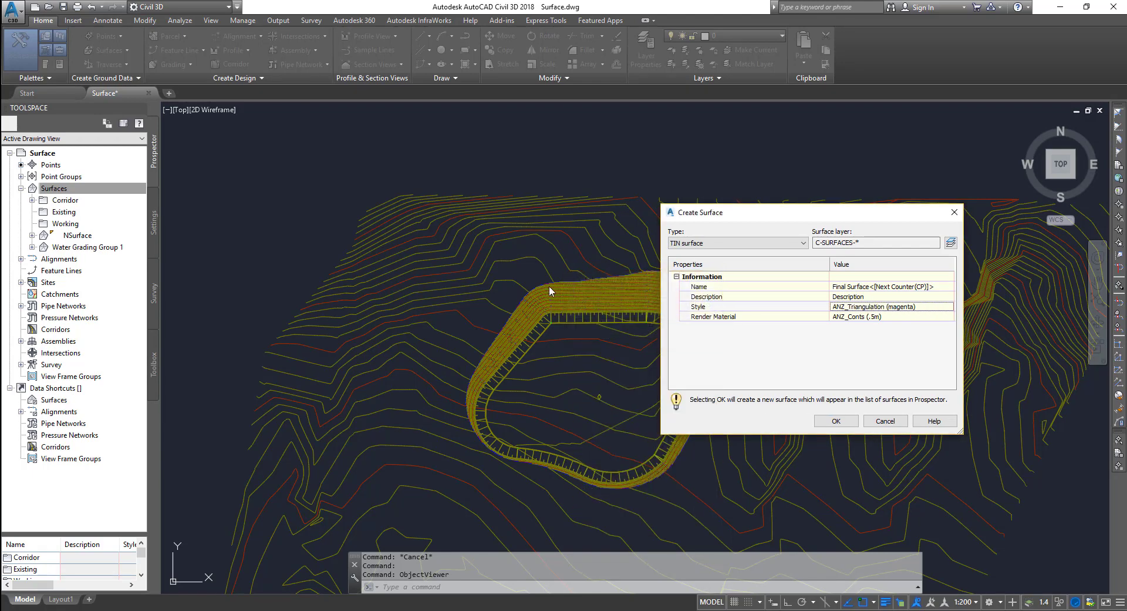
{"action": "left_click", "coordinate": [846, 421]}
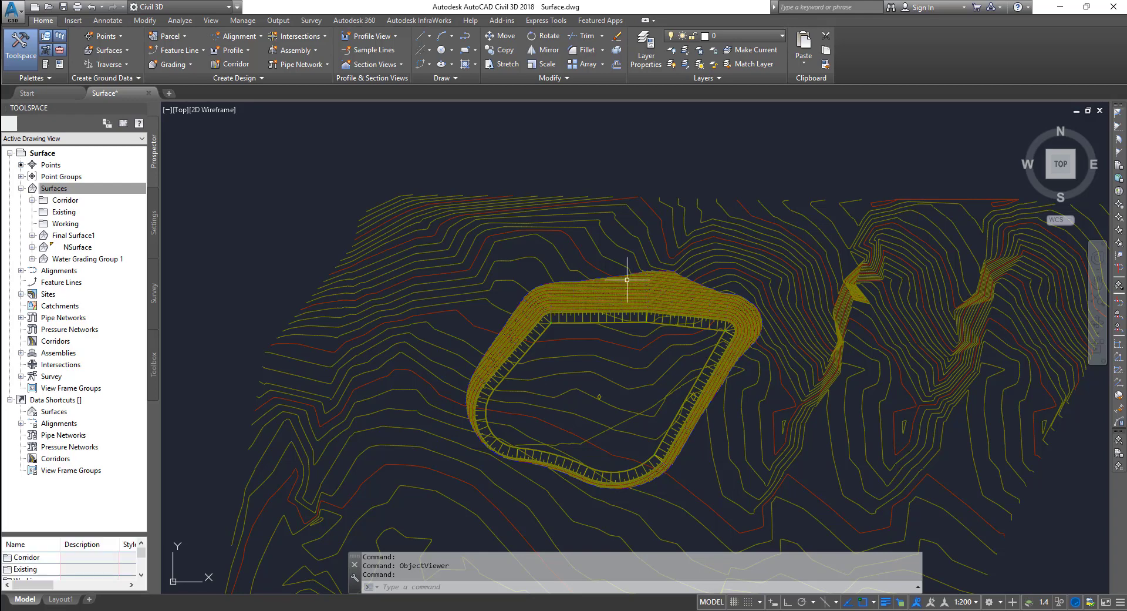
- Paste NSurface into Final Surface1's definition edits
{"action": "left_click", "coordinate": [32, 236]}
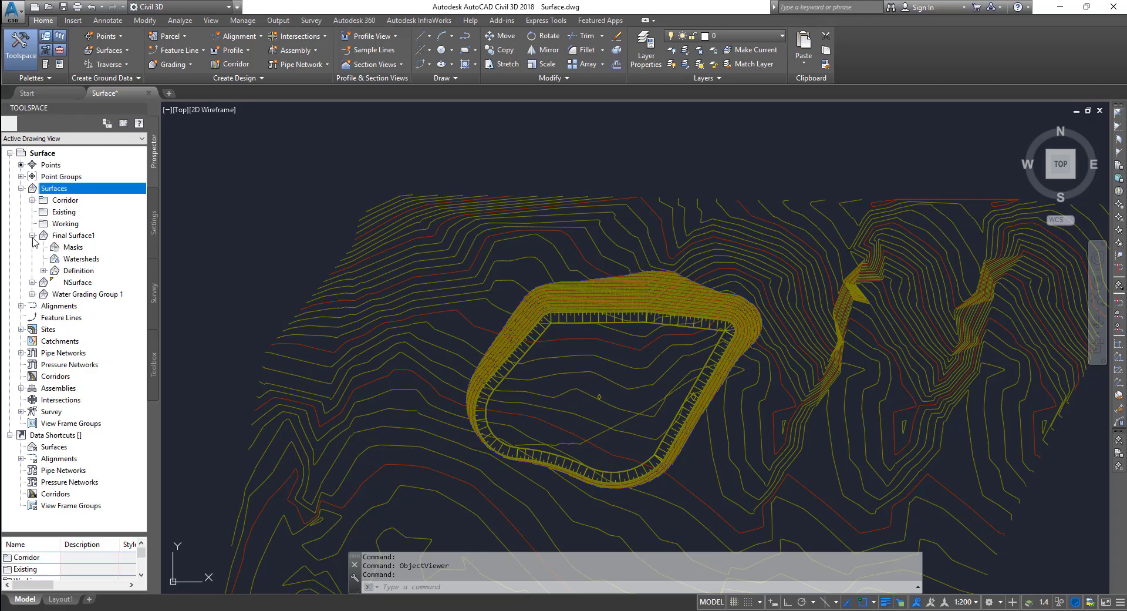
{"action": "left_click", "coordinate": [43, 270]}
{"action": "right_click", "coordinate": [82, 342]}
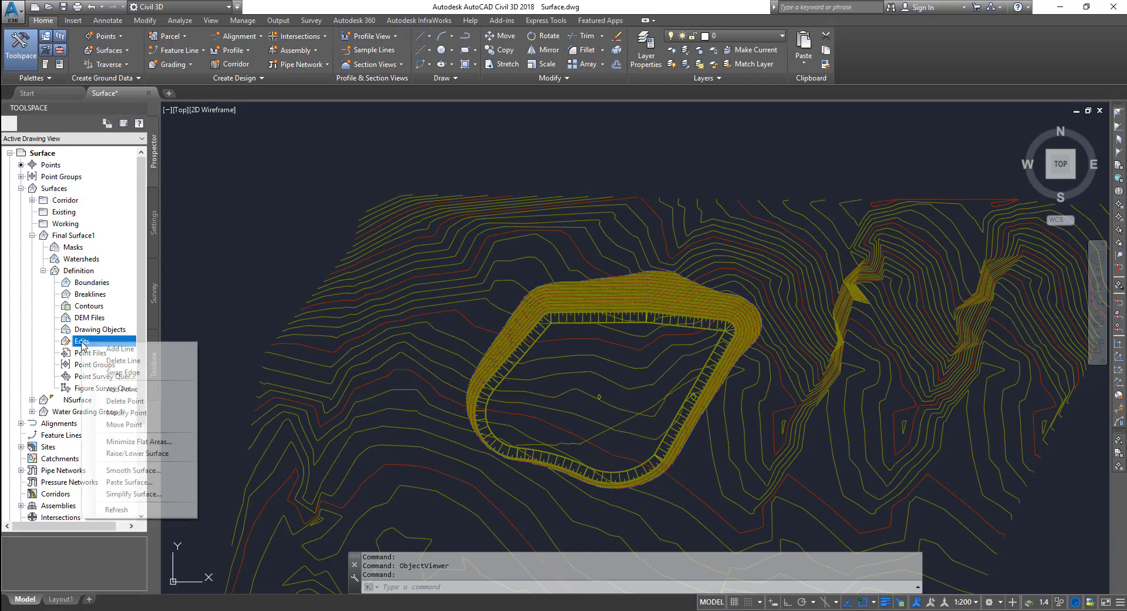
{"action": "left_click", "coordinate": [129, 481]}
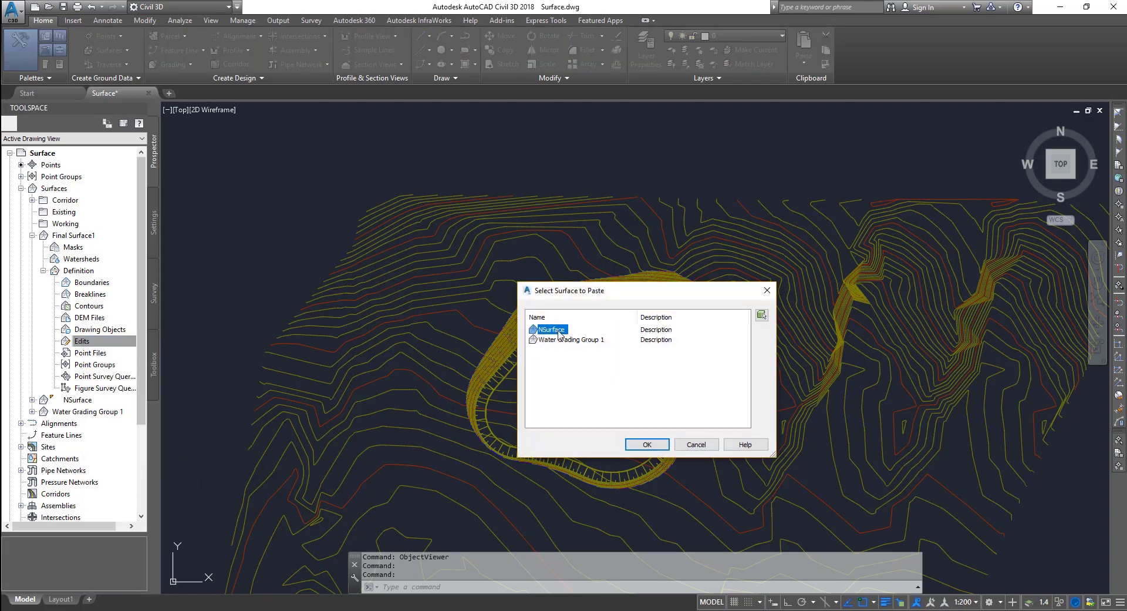
{"action": "left_click", "coordinate": [660, 446]}
{"action": "left_click", "coordinate": [72, 339]}
- Paste Water Grading Group 1 into Final Surface1 as well
{"action": "right_click", "coordinate": [80, 337]}
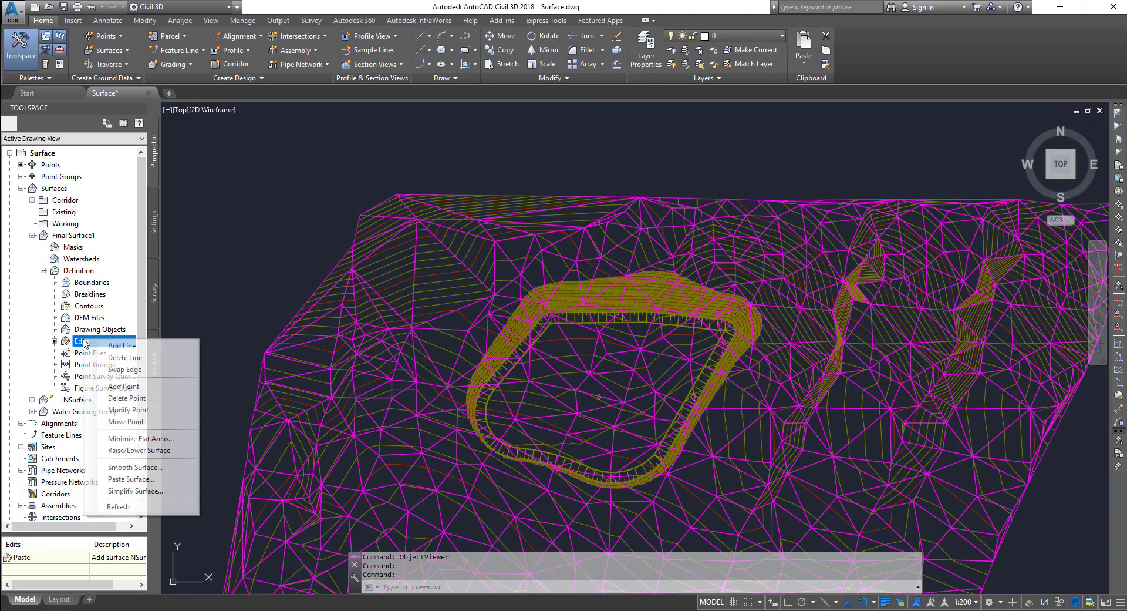
{"action": "left_click", "coordinate": [129, 479]}
{"action": "left_click", "coordinate": [558, 342]}
{"action": "left_click", "coordinate": [647, 444]}
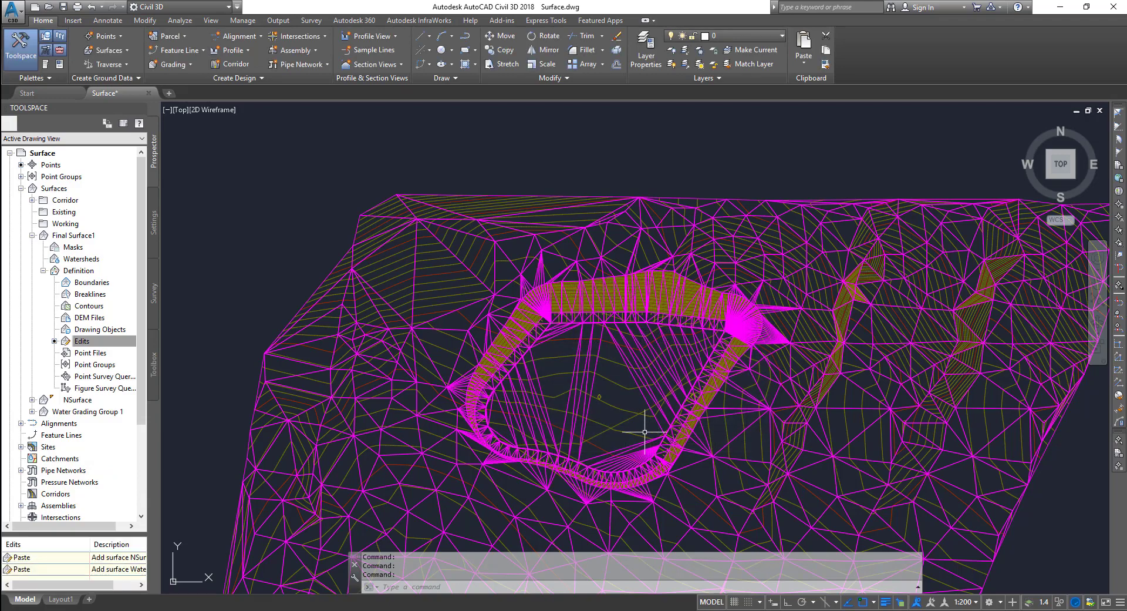
{"action": "scroll", "coordinate": [564, 299], "scroll_direction": "up", "scroll_amount": 5}
{"action": "key", "text": "Escape"}
{"action": "key", "text": "Escape"}
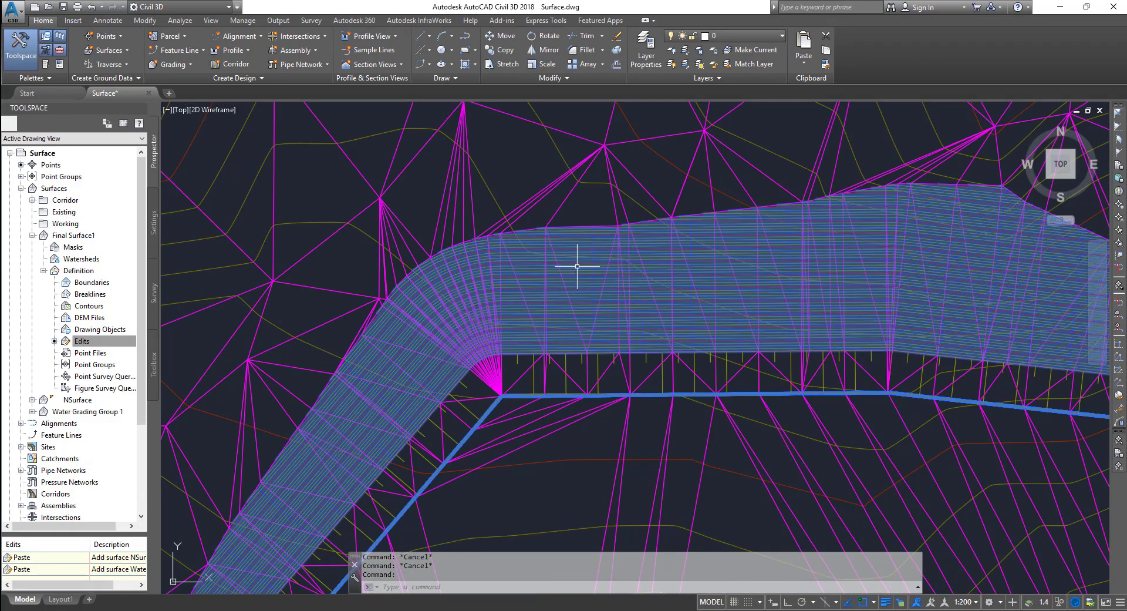
- Change the Water Grading Group 1 surface style to ANZ_!_No Display in Surface Properties
{"action": "left_click", "coordinate": [577, 266]}
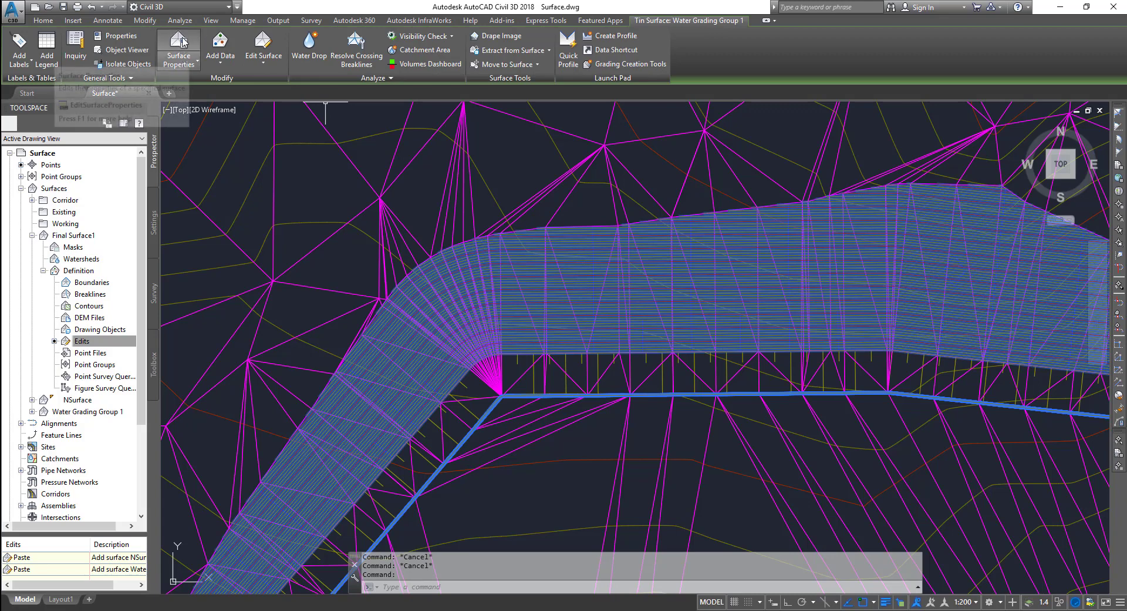
{"action": "left_click", "coordinate": [188, 49]}
{"action": "left_click", "coordinate": [429, 248]}
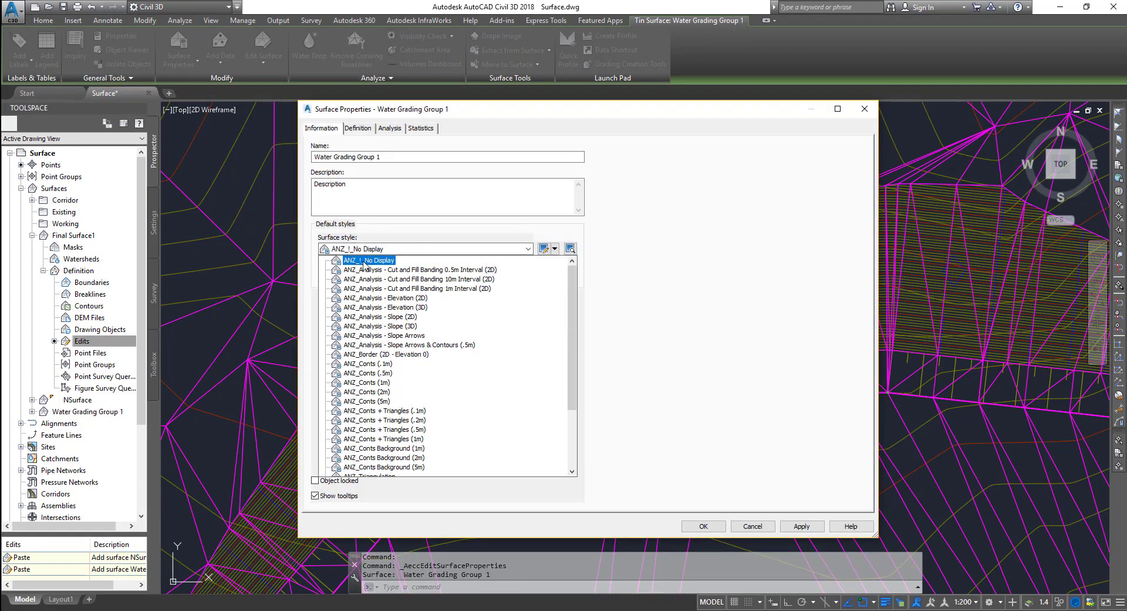
{"action": "left_click", "coordinate": [364, 261]}
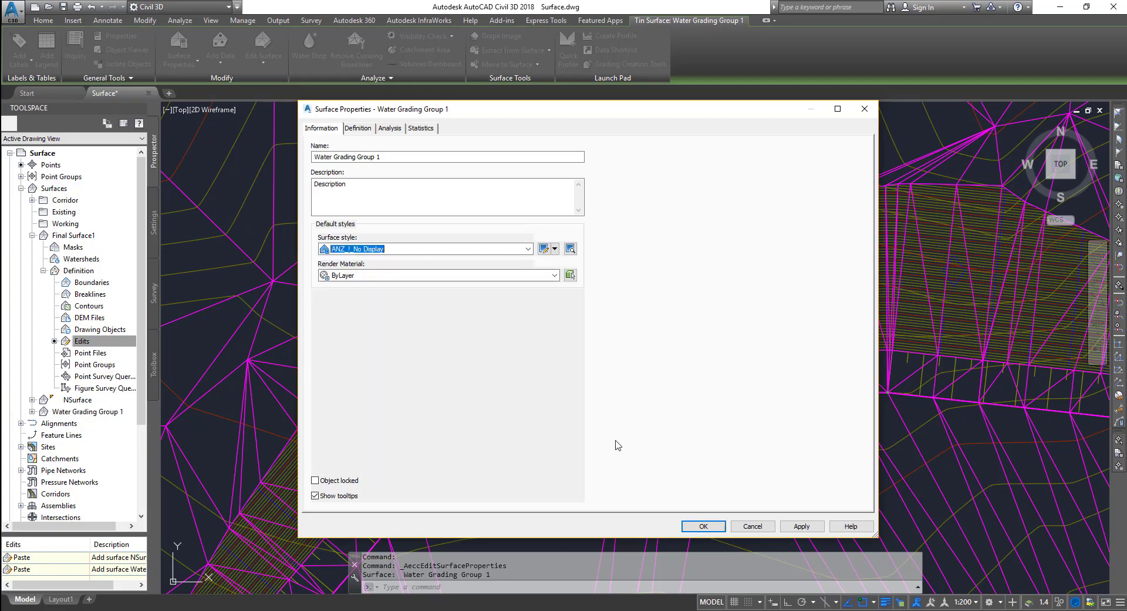
{"action": "left_click", "coordinate": [701, 526]}
{"action": "scroll", "coordinate": [566, 368], "scroll_direction": "down", "scroll_amount": 5}
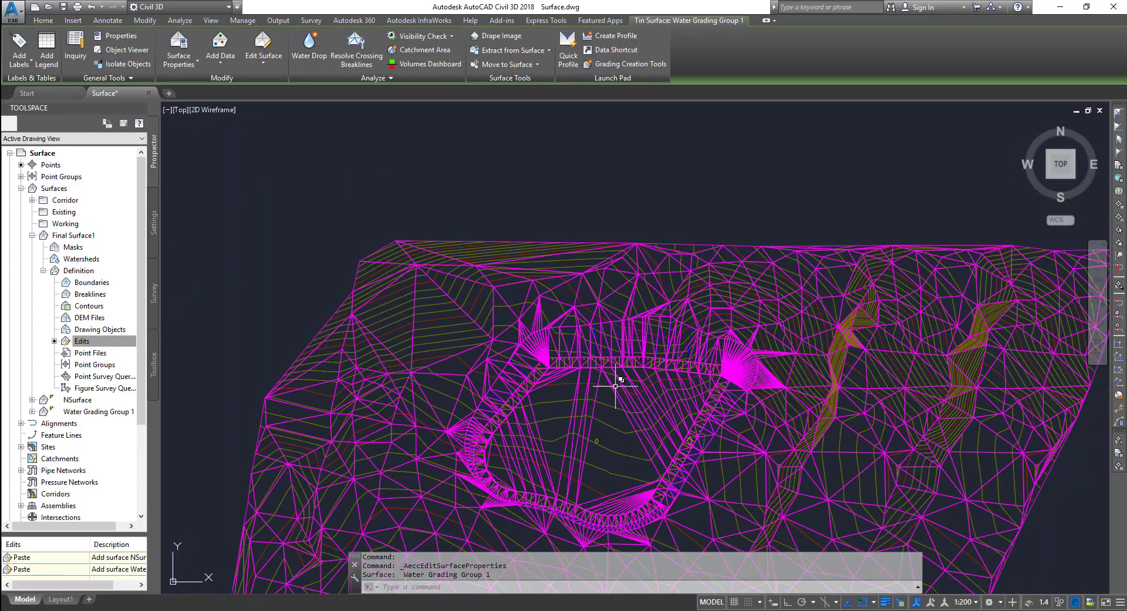
{"action": "key", "text": "Escape"}
{"action": "key", "text": "Escape"}
{"action": "scroll", "coordinate": [414, 273], "scroll_direction": "up", "scroll_amount": 5}
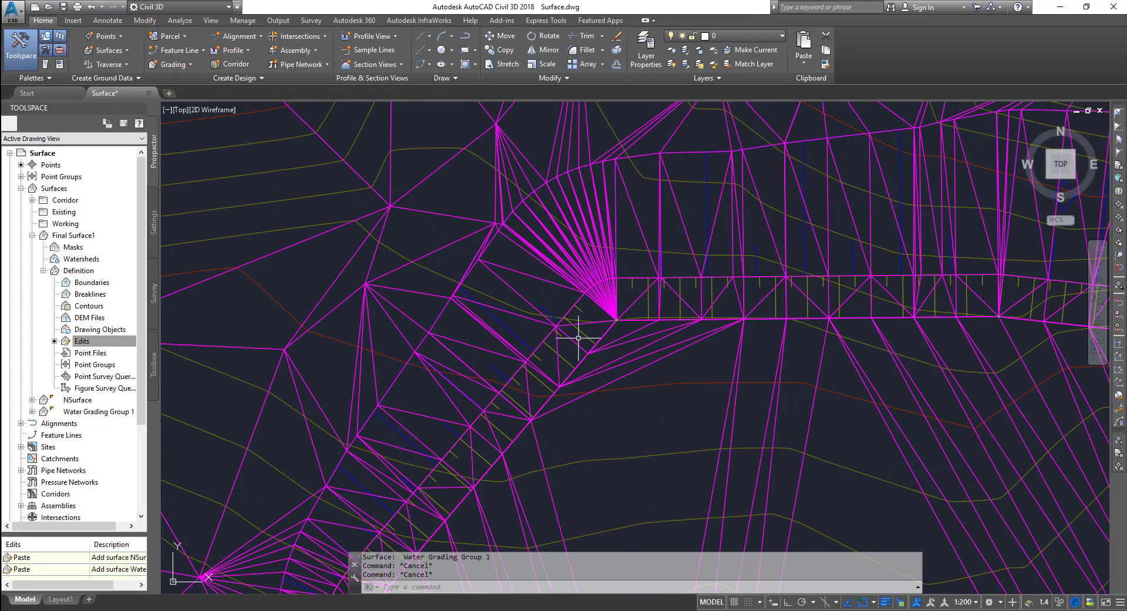
- Open Final Surface1 in the 3D Object Viewer
{"action": "left_click", "coordinate": [657, 365]}
{"action": "right_click", "coordinate": [689, 362]}
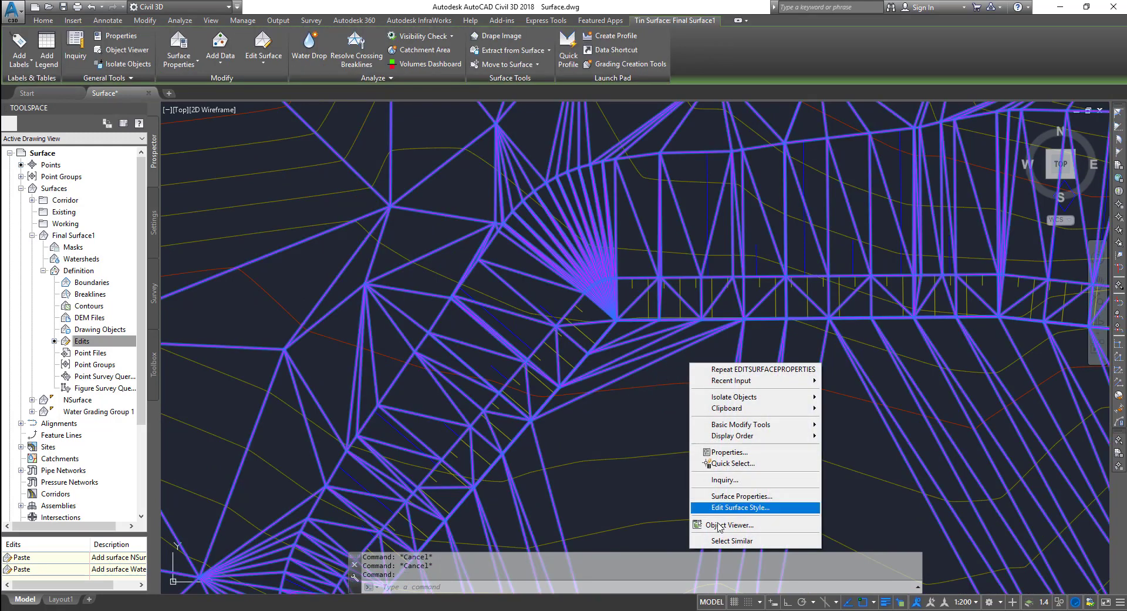
{"action": "left_click", "coordinate": [719, 526]}
- Orbit and zoom the shaded surface to inspect the pond from low and oblique views
{"action": "left_click_drag", "start_coordinate": [621, 371], "coordinate": [652, 420]}
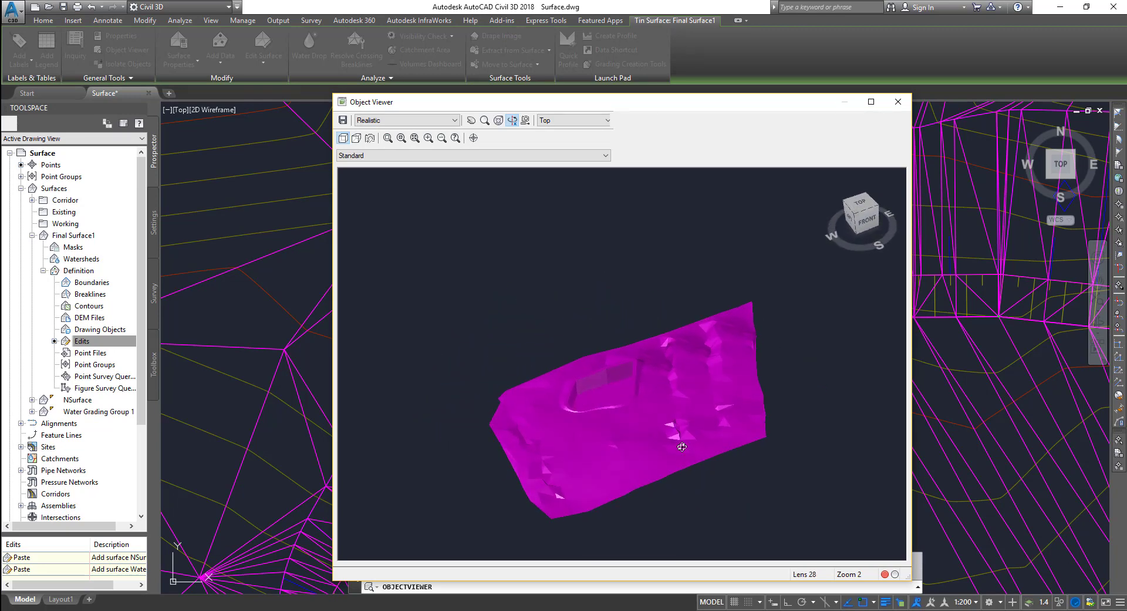
{"action": "scroll", "coordinate": [599, 389], "scroll_direction": "up", "scroll_amount": 5}
{"action": "left_click_drag", "start_coordinate": [599, 389], "coordinate": [571, 429]}
{"action": "scroll", "coordinate": [637, 456], "scroll_direction": "down", "scroll_amount": 3}
{"action": "left_click_drag", "start_coordinate": [672, 453], "coordinate": [627, 434]}
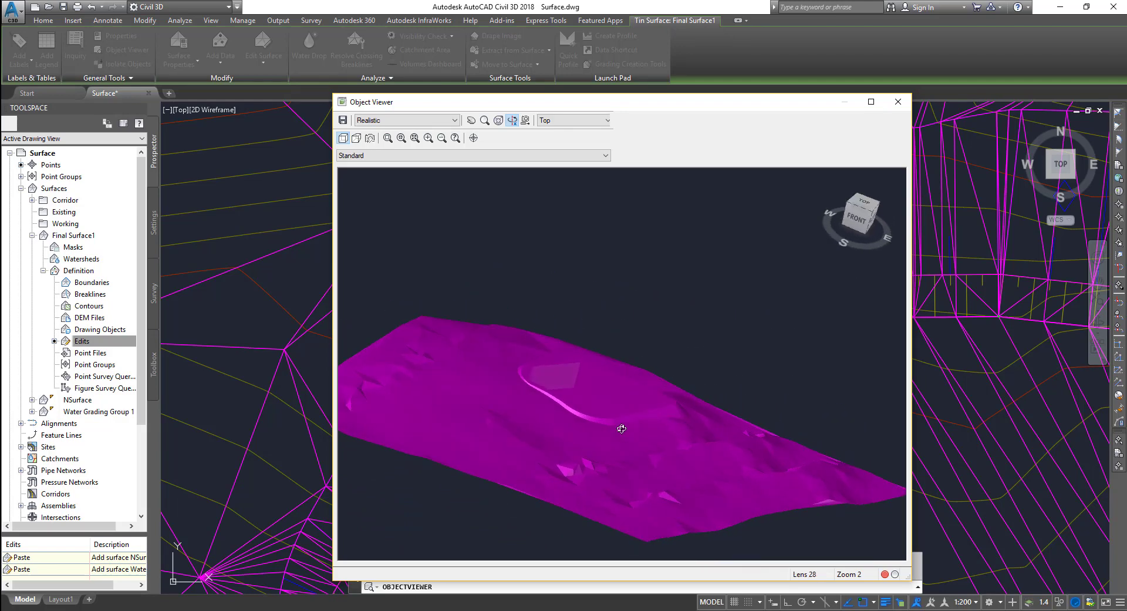